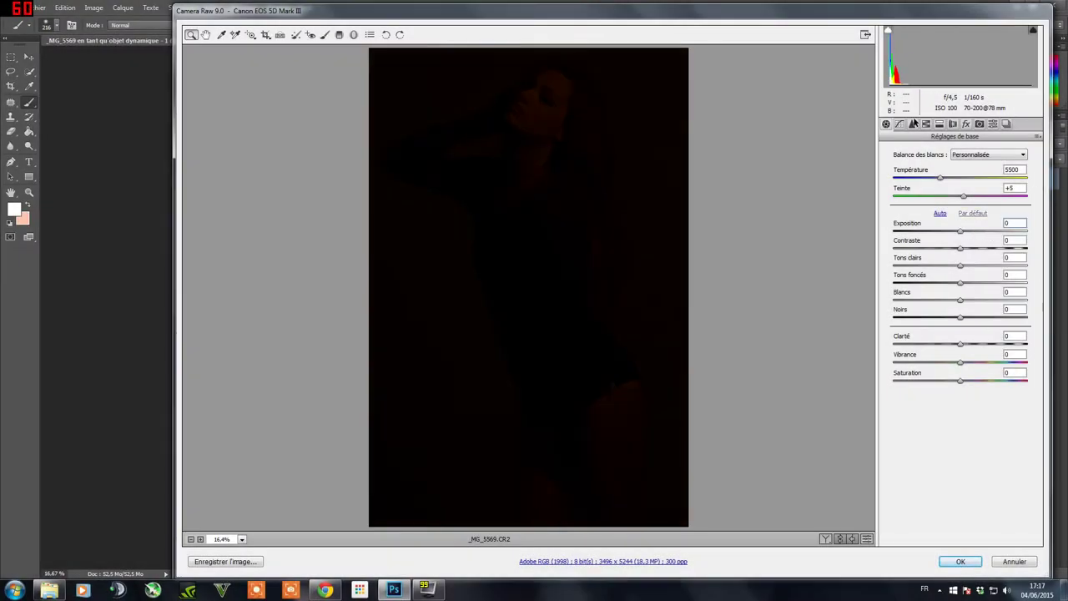
Raise exposure to +4.25, lift the tones and cool Temperature to 2200, then reshape the tone curve (highlights -52, lights +32).
{"action": "left_click", "coordinate": [898, 123]}
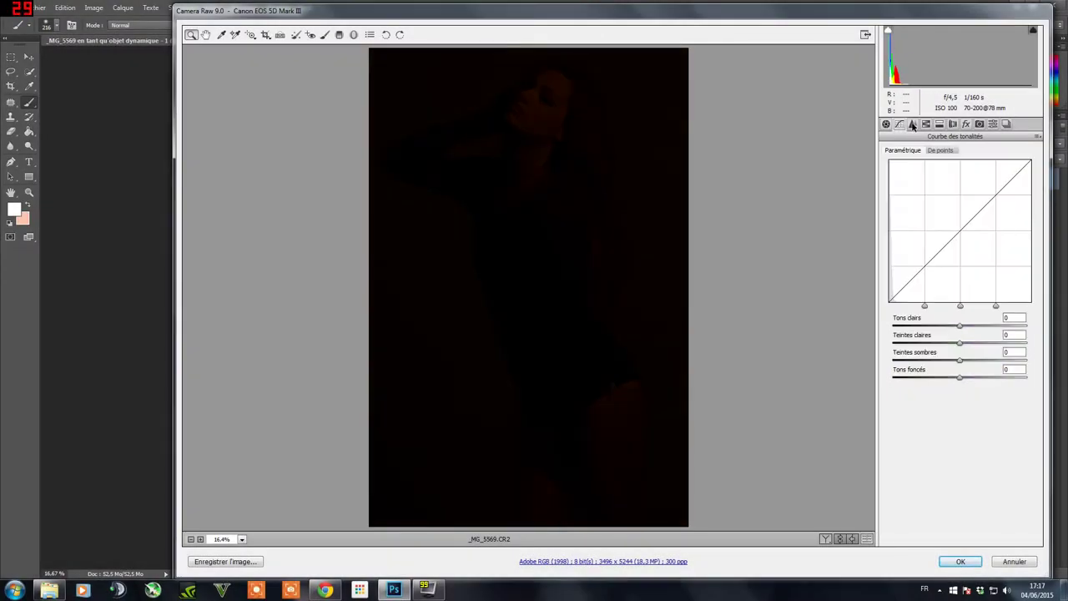
{"action": "left_click", "coordinate": [885, 123]}
{"action": "left_click_drag", "start_coordinate": [982, 231], "coordinate": [1018, 232]}
{"action": "left_click_drag", "start_coordinate": [960, 249], "coordinate": [973, 249]}
{"action": "mouse_move", "coordinate": [960, 265]}
{"action": "left_mouse_down"}
{"action": "mouse_move", "coordinate": [998, 266]}
{"action": "mouse_move", "coordinate": [981, 300]}
{"action": "left_mouse_up"}
{"action": "left_click_drag", "start_coordinate": [940, 178], "coordinate": [896, 178]}
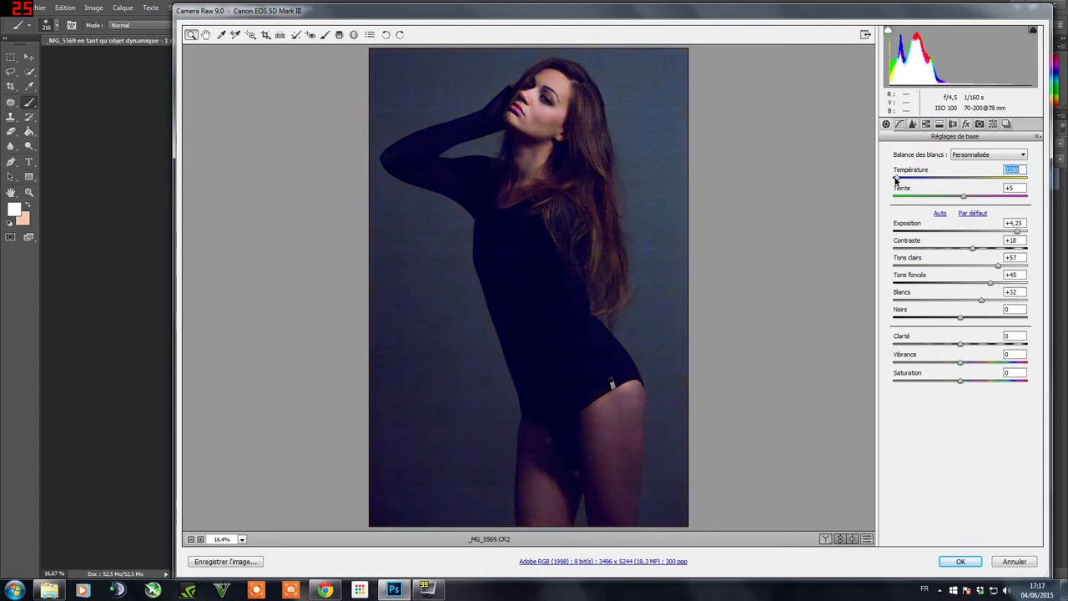
{"action": "type", "text": "-5"}
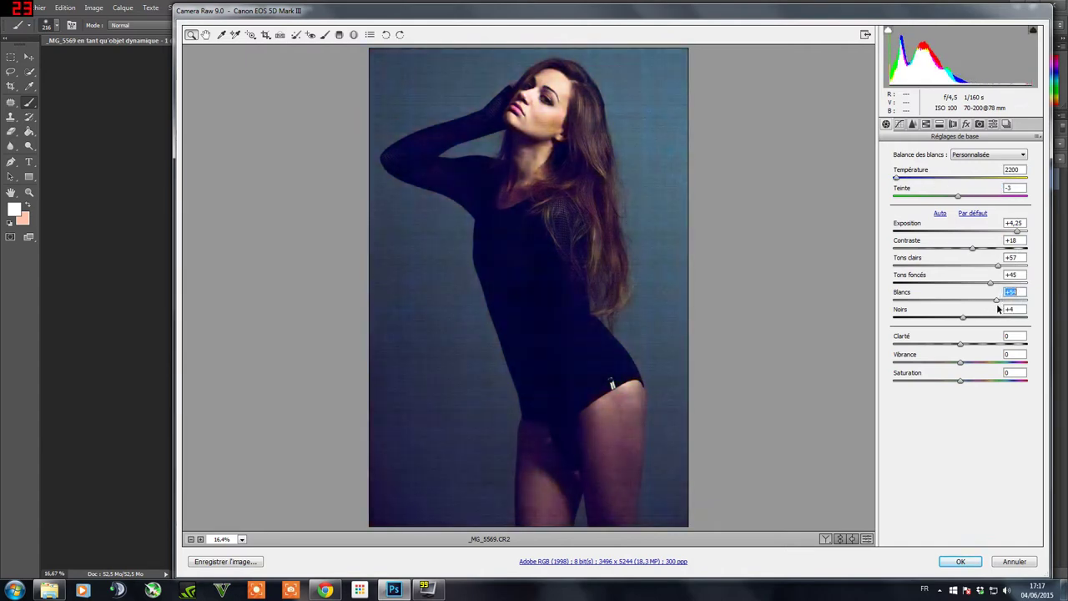
{"action": "key", "text": "ctrl+alt+2"}
{"action": "mouse_move", "coordinate": [960, 325]}
{"action": "left_mouse_down"}
{"action": "mouse_move", "coordinate": [978, 327]}
{"action": "mouse_move", "coordinate": [978, 359]}
{"action": "mouse_move", "coordinate": [989, 360]}
{"action": "left_mouse_up"}
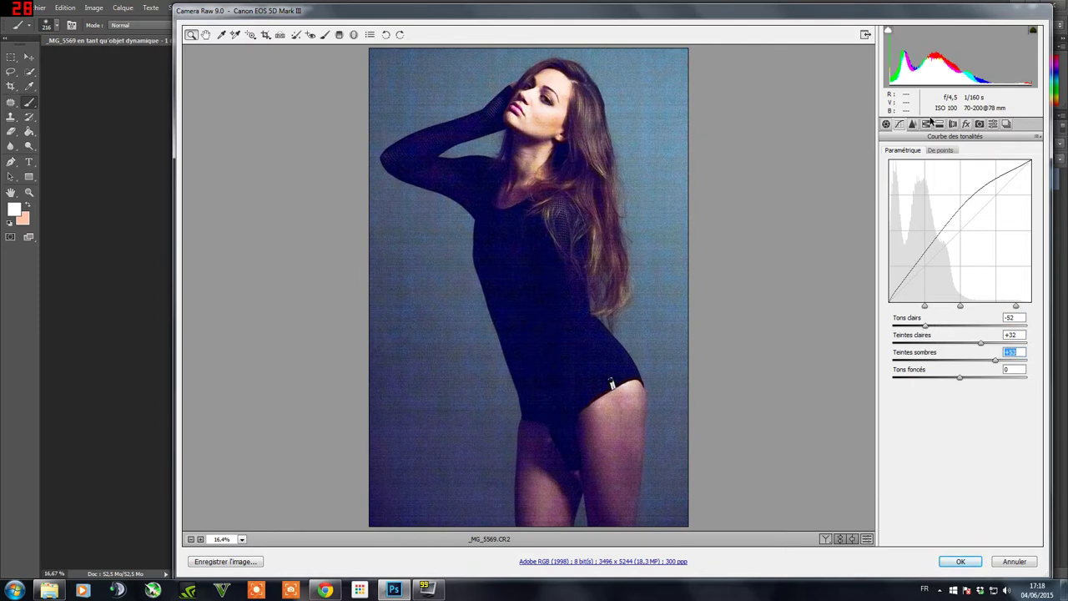
Set noise reduction to luminance 66 and colour 100, checking the face up close.
{"action": "key", "text": "ctrl+alt+3"}
{"action": "left_click_drag", "start_coordinate": [893, 261], "coordinate": [989, 261]}
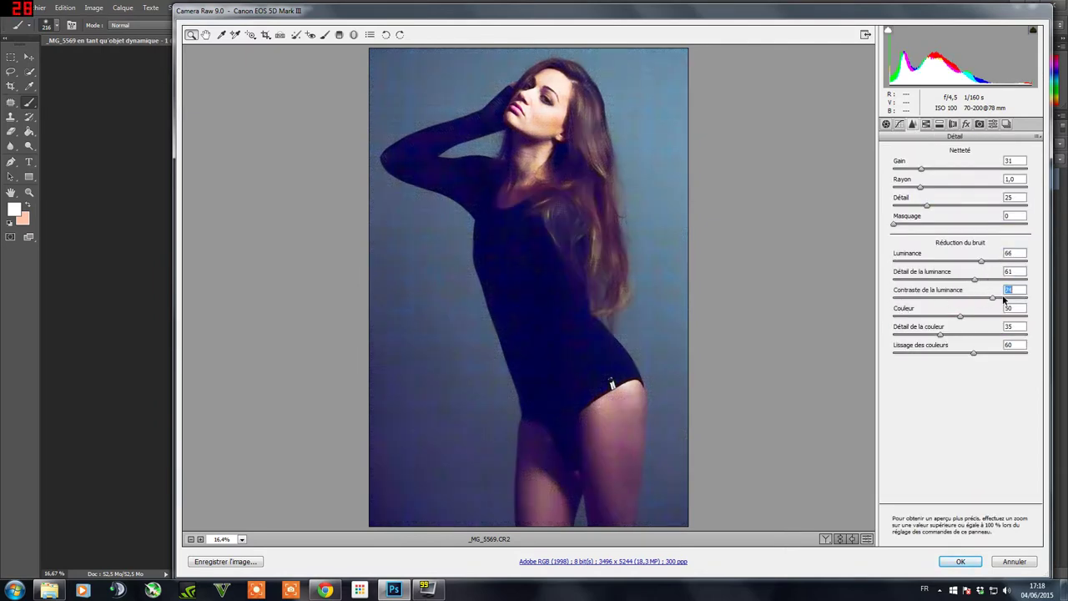
{"action": "left_click_drag", "start_coordinate": [990, 298], "coordinate": [1028, 317]}
{"action": "left_click_drag", "start_coordinate": [940, 335], "coordinate": [895, 338]}
{"action": "left_click", "coordinate": [464, 134]}
{"action": "left_click", "coordinate": [620, 219]}
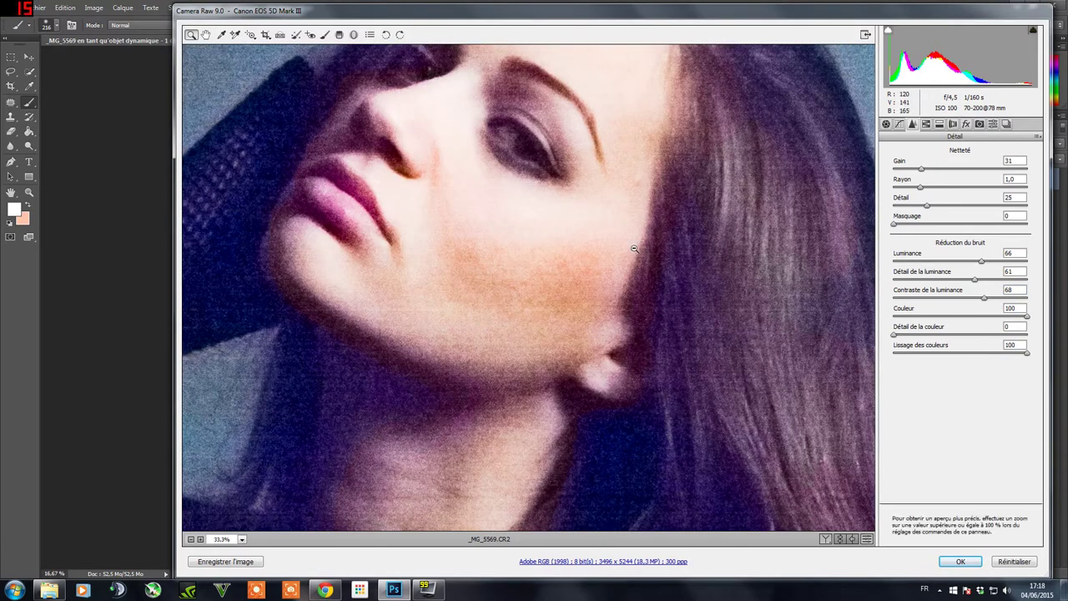
{"action": "left_click", "coordinate": [620, 220], "text": "alt"}
Adjust HSL luminance of the oranges (-6) and yellows.
{"action": "left_click", "coordinate": [926, 124]}
{"action": "left_click", "coordinate": [958, 167]}
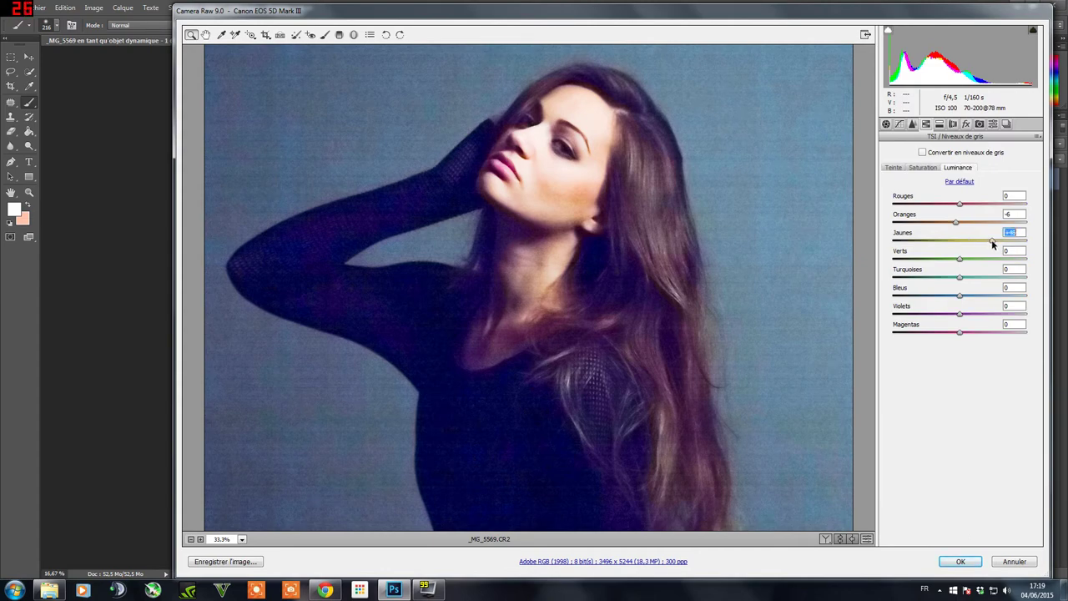
{"action": "left_click_drag", "start_coordinate": [955, 222], "coordinate": [968, 222]}
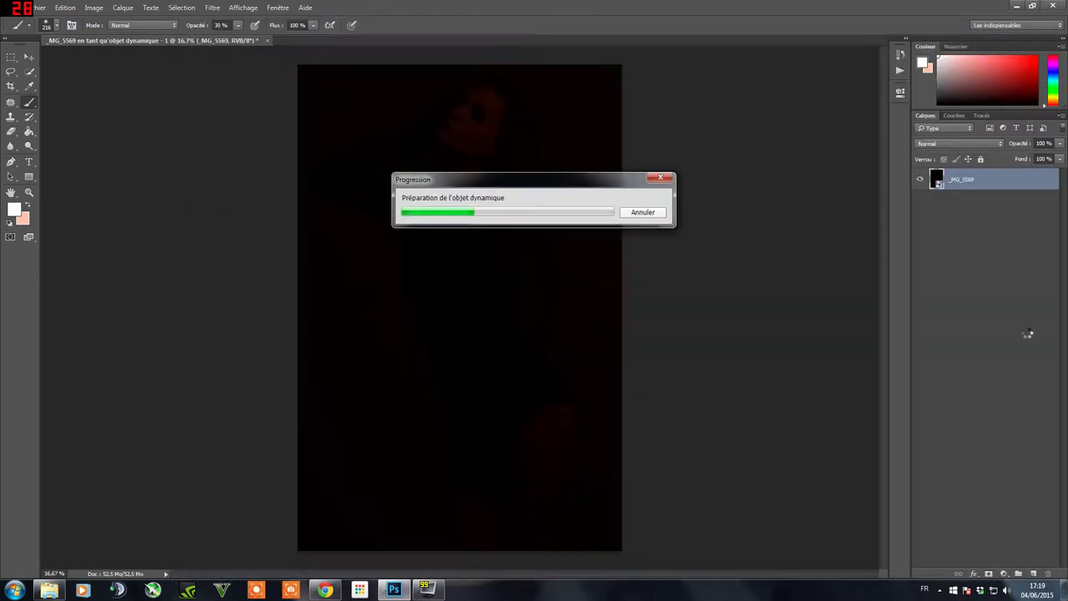
Duplicate the graded photo layer and reset the bottom smart object's Camera Raw settings.
{"action": "key", "text": "ctrl+j"}
{"action": "double_click", "coordinate": [937, 201]}
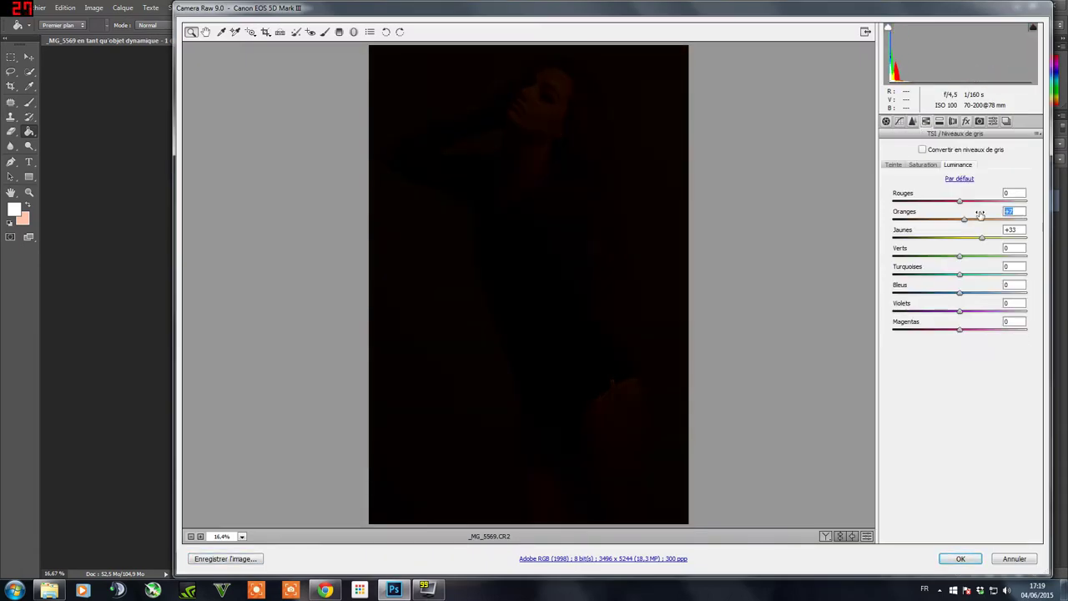
{"action": "left_click", "coordinate": [960, 558]}
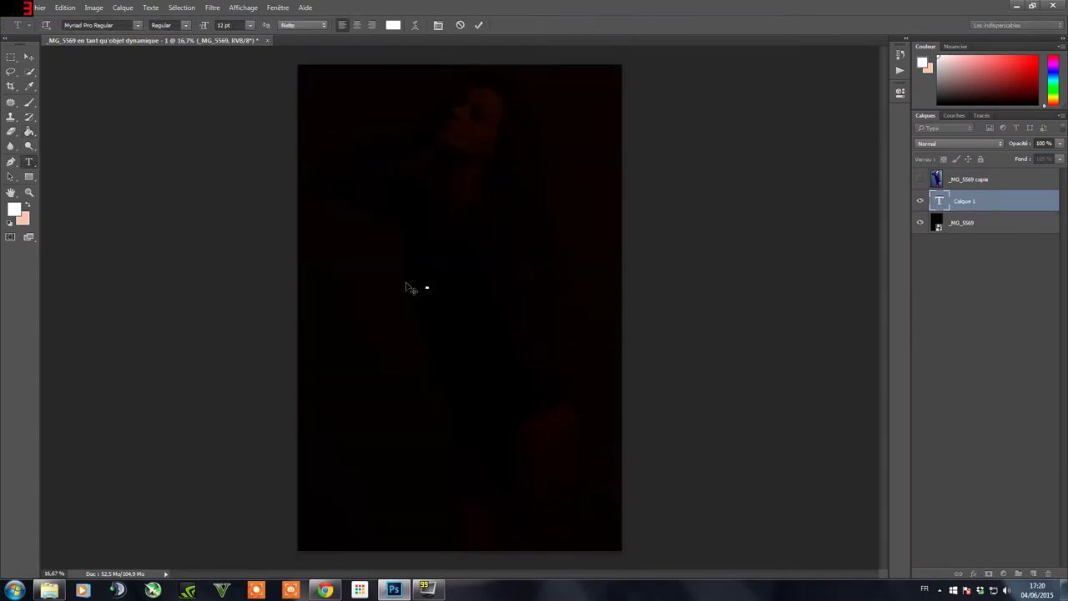
{"action": "type", "text": "Pohoto Original"}
Enlarge the 'Photo Original' label, correct its spelling, and hide the Original group.
{"action": "left_click_drag", "start_coordinate": [447, 290], "coordinate": [601, 374]}
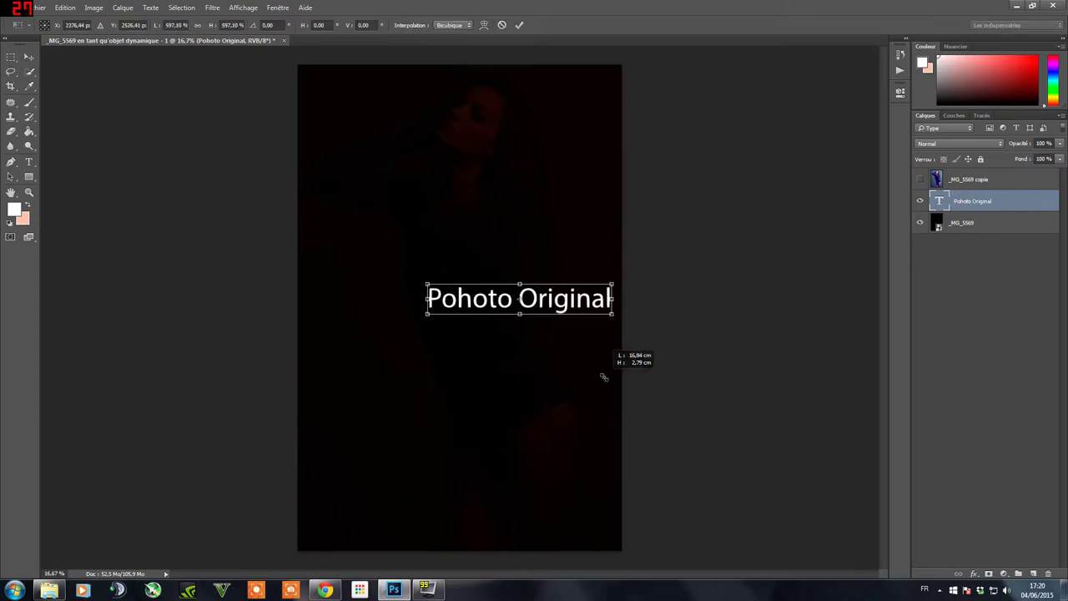
{"action": "double_click", "coordinate": [526, 303]}
{"action": "type", "text": "Photo"}
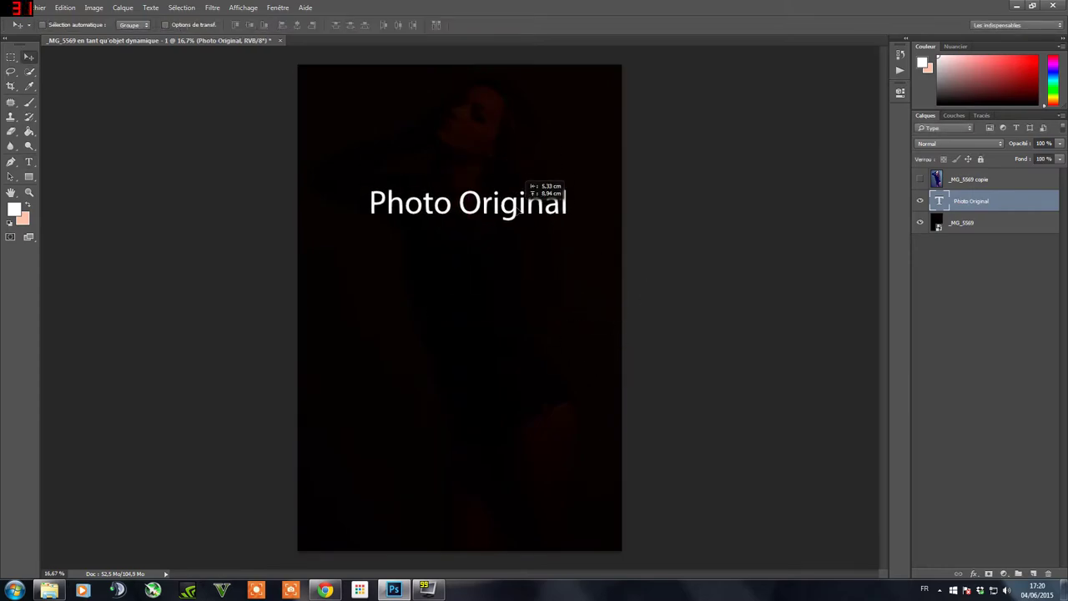
{"action": "left_click", "coordinate": [920, 196]}
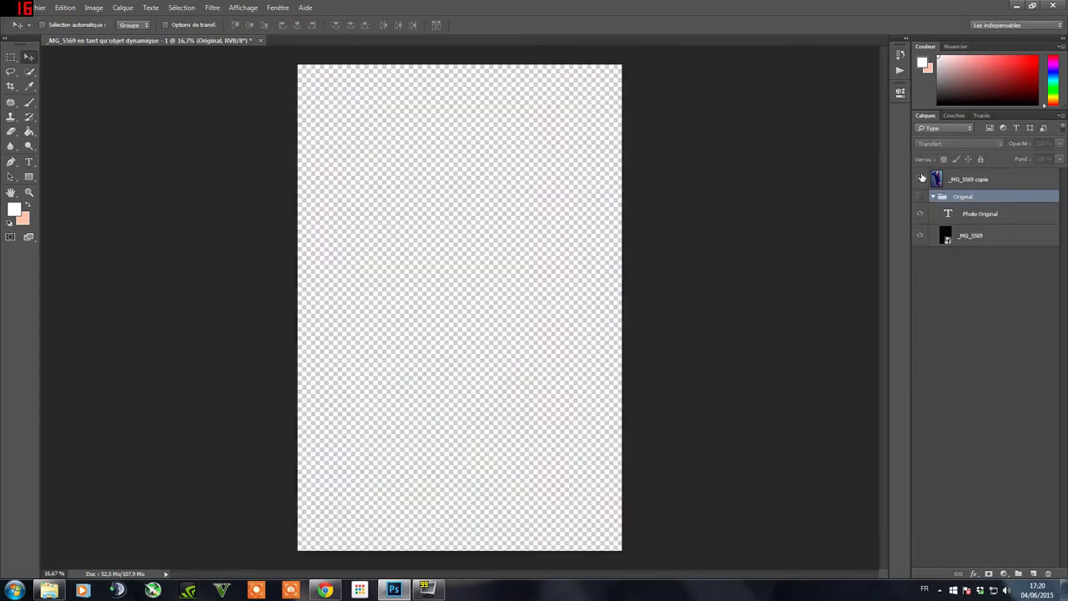
Show the graded copy, duplicate it, and apply a Median filter to the duplicate.
{"action": "left_click", "coordinate": [968, 178]}
{"action": "key", "text": "ctrl+j"}
{"action": "left_click", "coordinate": [212, 7]}
{"action": "left_click", "coordinate": [406, 171]}
{"action": "left_click", "coordinate": [359, 170]}
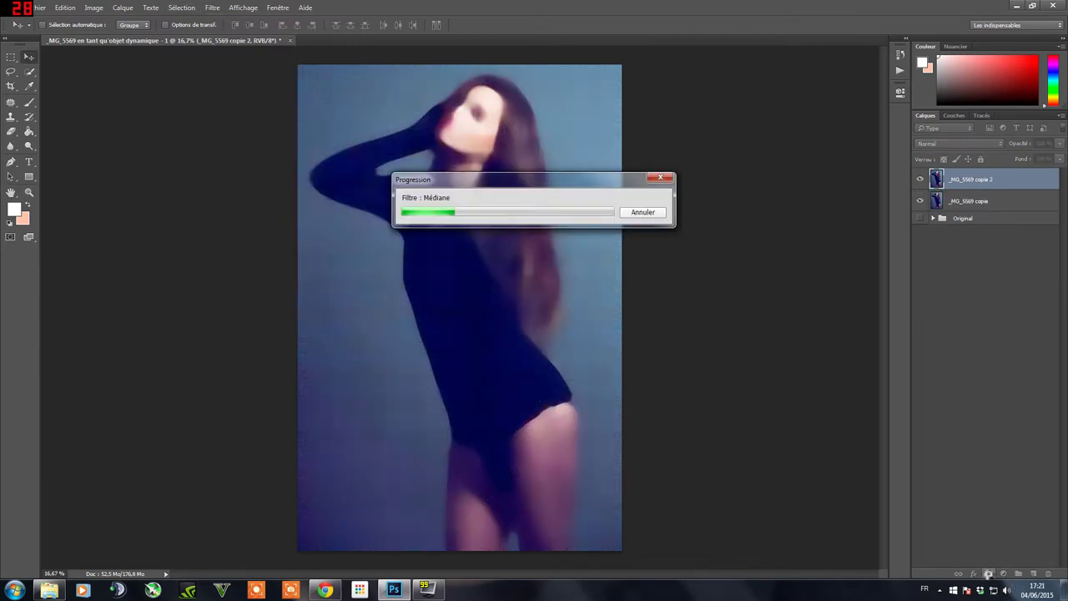
Add a layer mask to the blurred copy and paint on it with a soft brush at 50%.
{"action": "left_click", "coordinate": [989, 573], "text": "alt"}
{"action": "key", "text": "b"}
{"action": "mouse_move", "coordinate": [369, 382]}
{"action": "left_mouse_down"}
{"action": "mouse_move", "coordinate": [344, 502]}
{"action": "mouse_move", "coordinate": [576, 234]}
{"action": "left_mouse_up"}
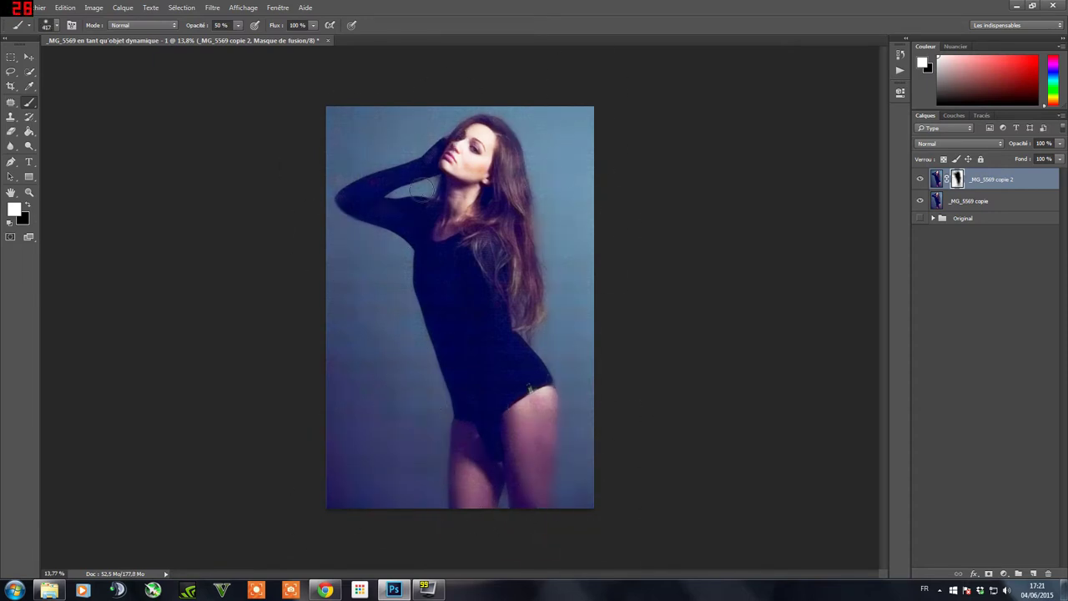
{"action": "key", "text": "x"}
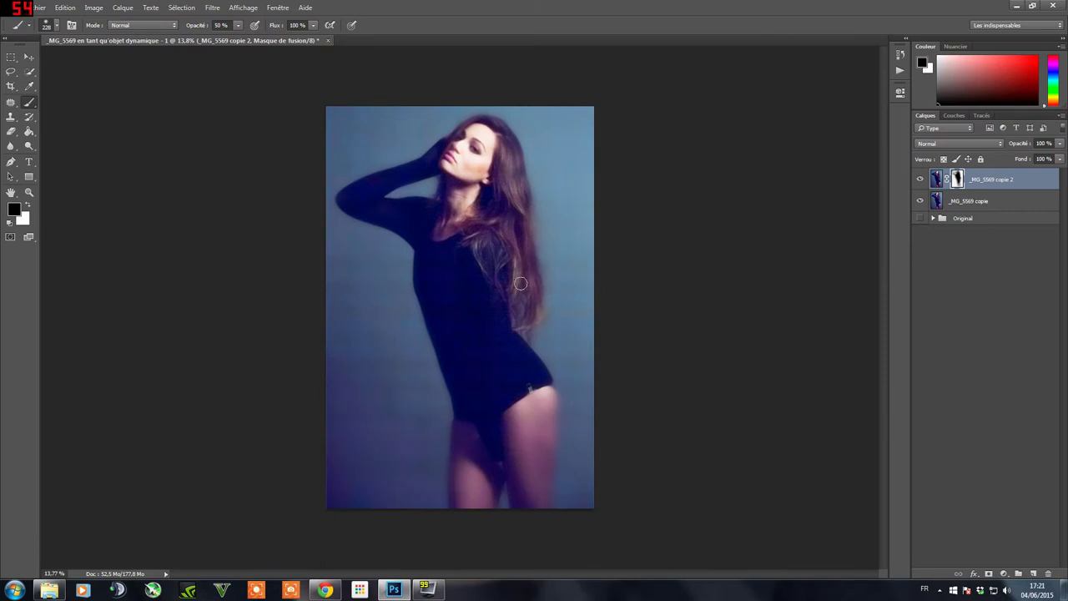
{"action": "key", "text": "x"}
Refine the mask at 10% then 100% opacity, and stamp visible layers into Calque 1.
{"action": "key", "text": "1"}
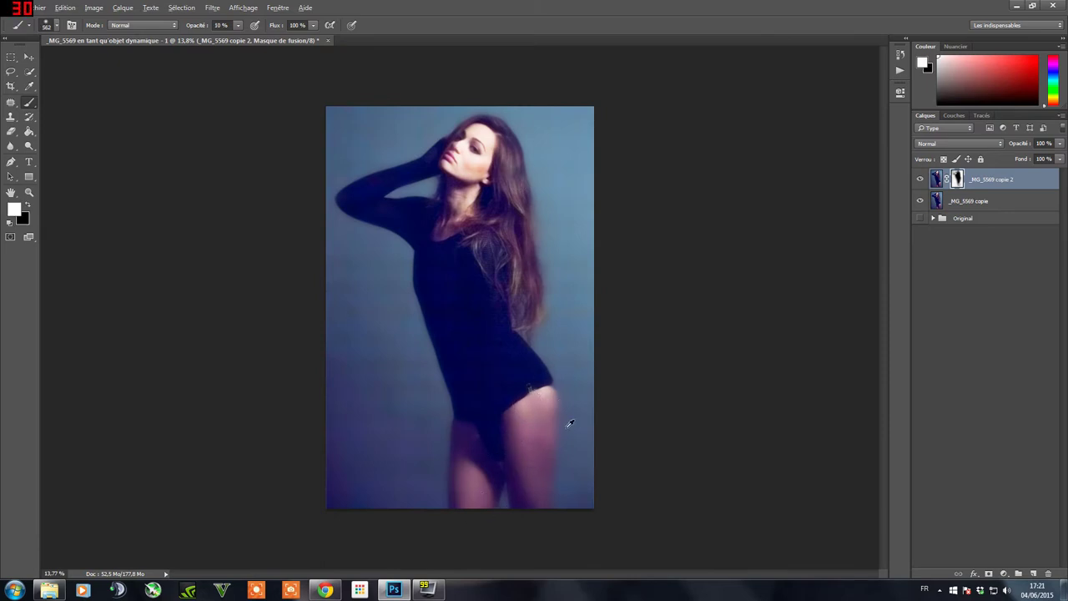
{"action": "key", "text": "x"}
{"action": "scroll", "coordinate": [570, 423], "scroll_direction": "up", "scroll_amount": 2}
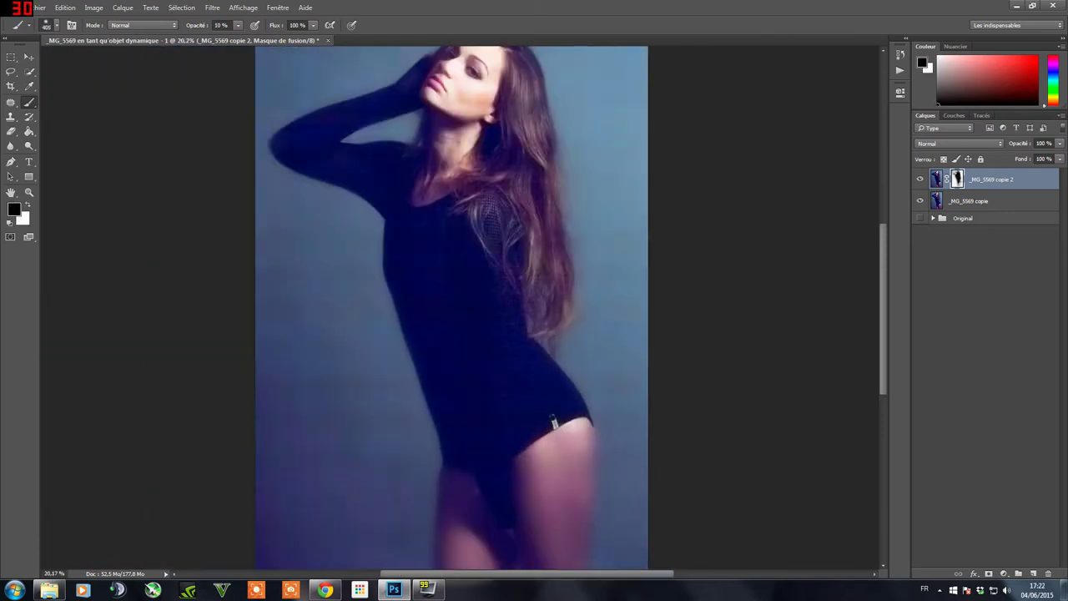
{"action": "key", "text": "x"}
{"action": "scroll", "coordinate": [891, 212], "scroll_direction": "down", "scroll_amount": 2}
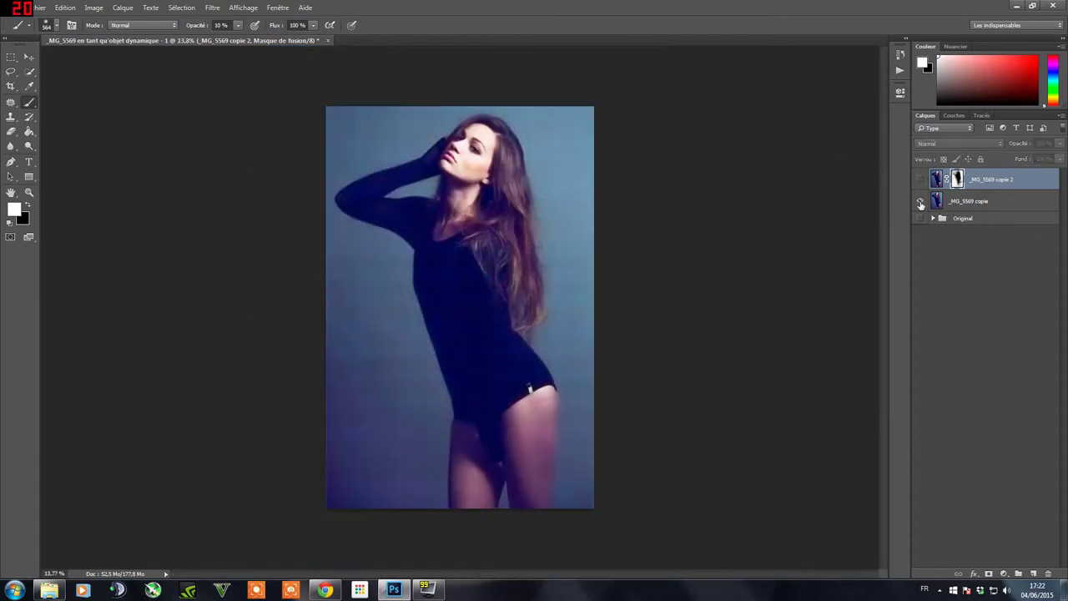
{"action": "scroll", "coordinate": [470, 124], "scroll_direction": "up", "scroll_amount": 2}
{"action": "key", "text": "0"}
{"action": "key", "text": "x"}
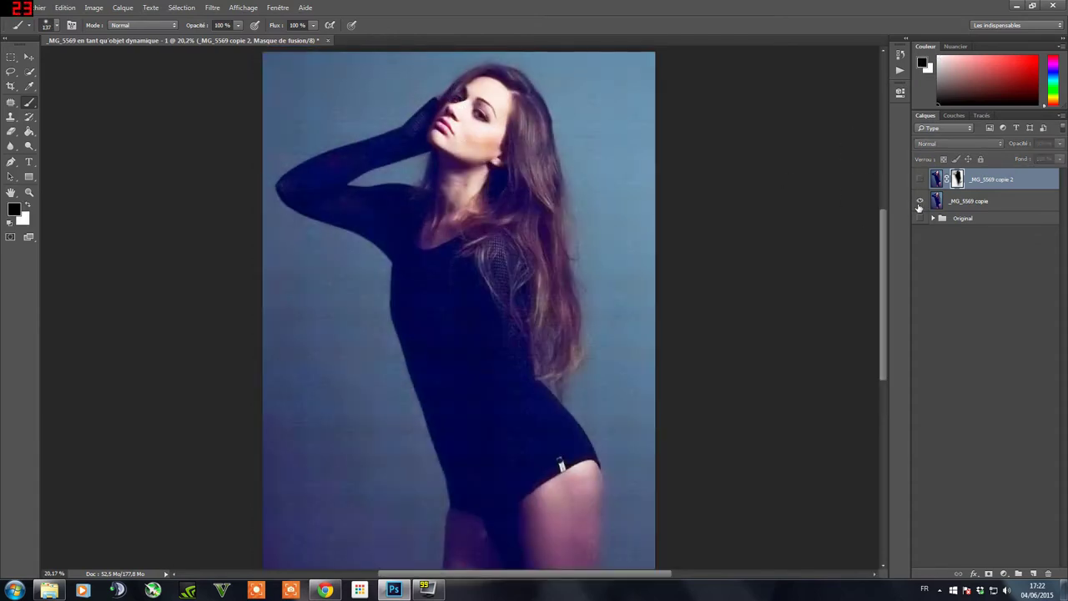
{"action": "scroll", "coordinate": [507, 203], "scroll_direction": "down", "scroll_amount": 3}
{"action": "key", "text": "ctrl+shift+alt+e"}
Add a Curves layer lifting the midtones, with its mask inverted to black.
{"action": "left_click", "coordinate": [1004, 573]}
{"action": "left_click", "coordinate": [959, 408]}
{"action": "left_click_drag", "start_coordinate": [818, 192], "coordinate": [827, 157]}
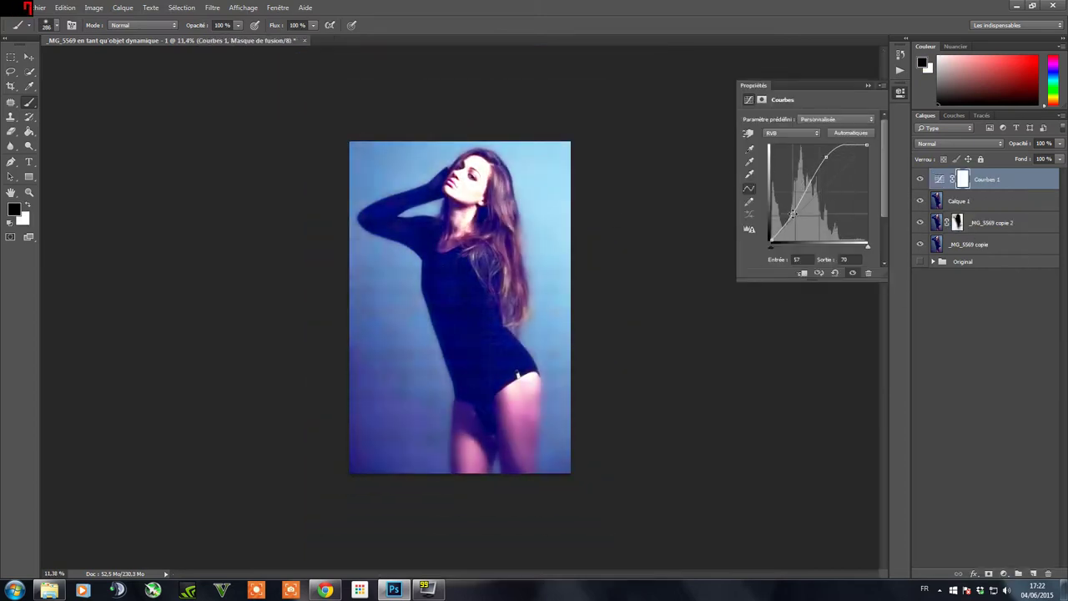
{"action": "key", "text": "ctrl+i"}
{"action": "key", "text": "d"}
{"action": "scroll", "coordinate": [538, 167], "scroll_direction": "up", "scroll_amount": 3}
{"action": "scroll", "coordinate": [534, 171], "scroll_direction": "up", "scroll_amount": 2}
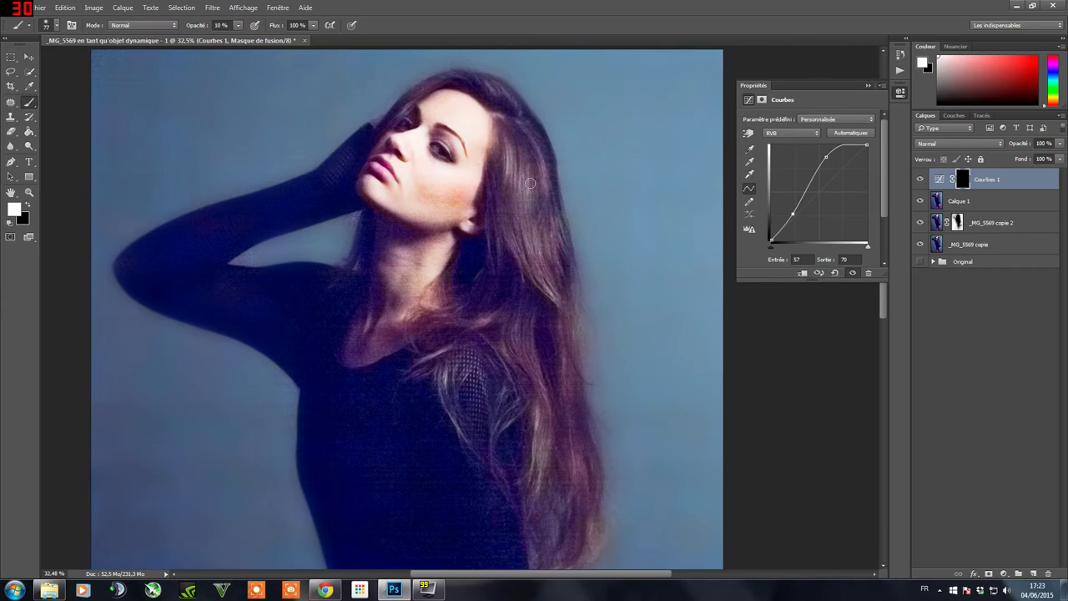
Add a Selective Color layer shifting Magentas (Magenta -65, Jaune +75) with a black mask.
{"action": "left_click", "coordinate": [1003, 573]}
{"action": "left_click", "coordinate": [836, 132]}
{"action": "left_click_drag", "start_coordinate": [808, 180], "coordinate": [766, 180]}
{"action": "left_click_drag", "start_coordinate": [808, 204], "coordinate": [855, 203]}
{"action": "left_click", "coordinate": [920, 178]}
{"action": "key", "text": "ctrl+i"}
Resize the brush, set 10% opacity, and paint on the Courbes 1 mask.
{"action": "key", "text": "bracketright"}
{"action": "key", "text": "bracketright"}
{"action": "key", "text": "bracketright"}
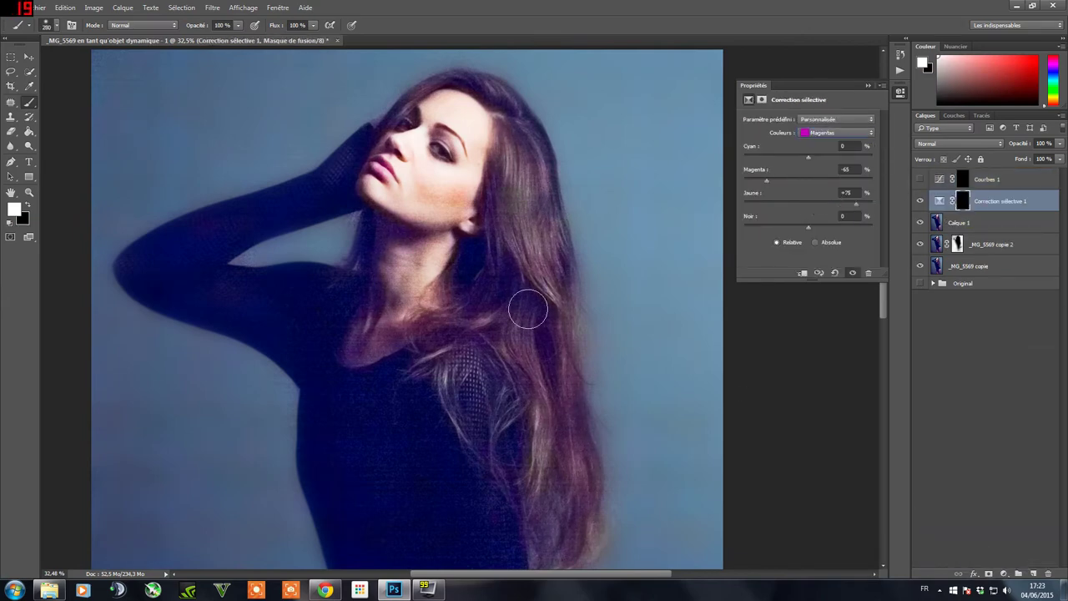
{"action": "left_click_drag", "start_coordinate": [520, 306], "coordinate": [499, 331]}
{"action": "key", "text": "1"}
{"action": "key", "text": "alt+bracketright"}
{"action": "key", "text": "ctrl+comma"}
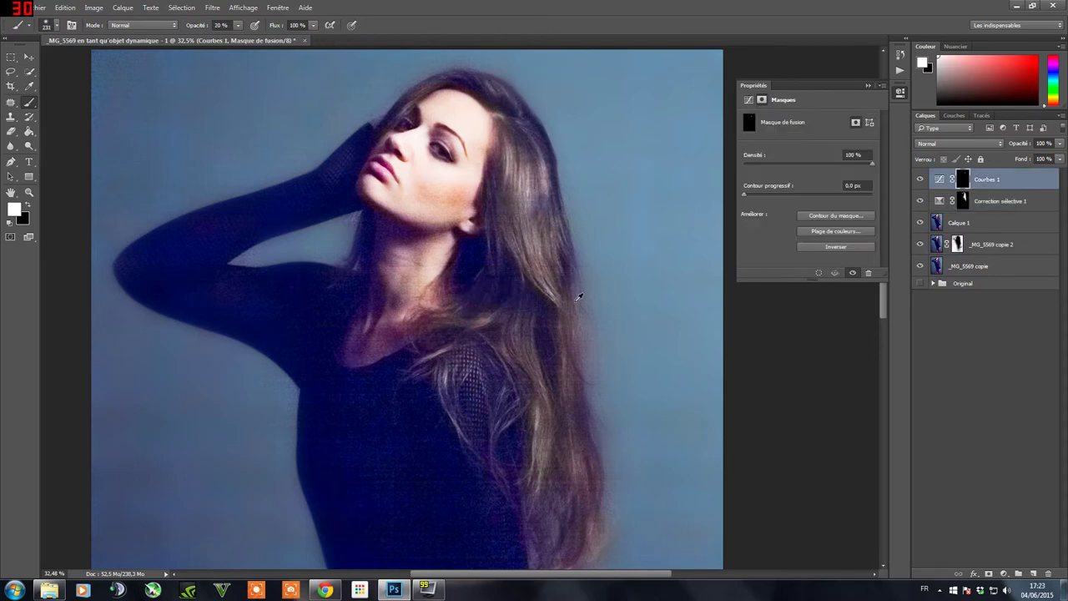
{"action": "scroll", "coordinate": [541, 468], "scroll_direction": "down", "scroll_amount": 2}
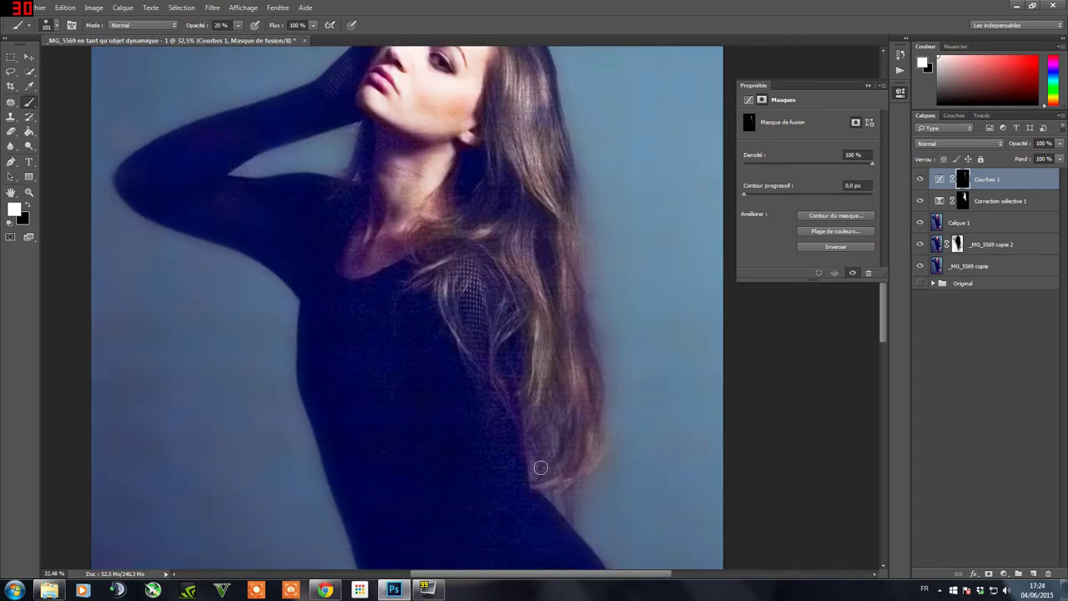
{"action": "scroll", "coordinate": [449, 277], "scroll_direction": "up", "scroll_amount": 1}
{"action": "scroll", "coordinate": [519, 247], "scroll_direction": "up", "scroll_amount": 2}
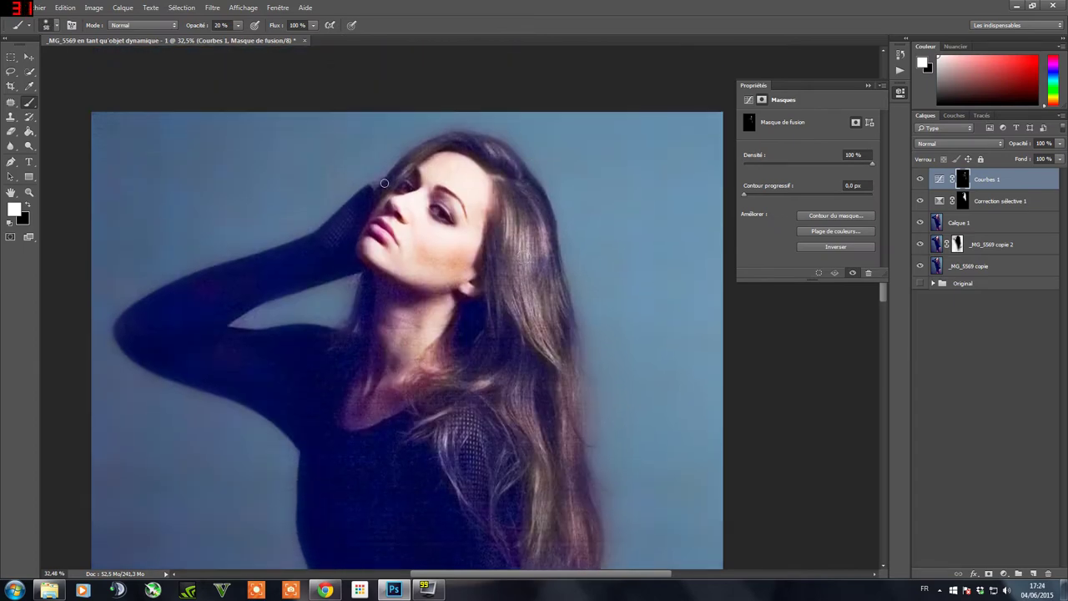
Paint the Correction sélective 1 mask in black at 100% and show its colour settings.
{"action": "key", "text": "alt+bracketleft"}
{"action": "key", "text": "0"}
{"action": "key", "text": "x"}
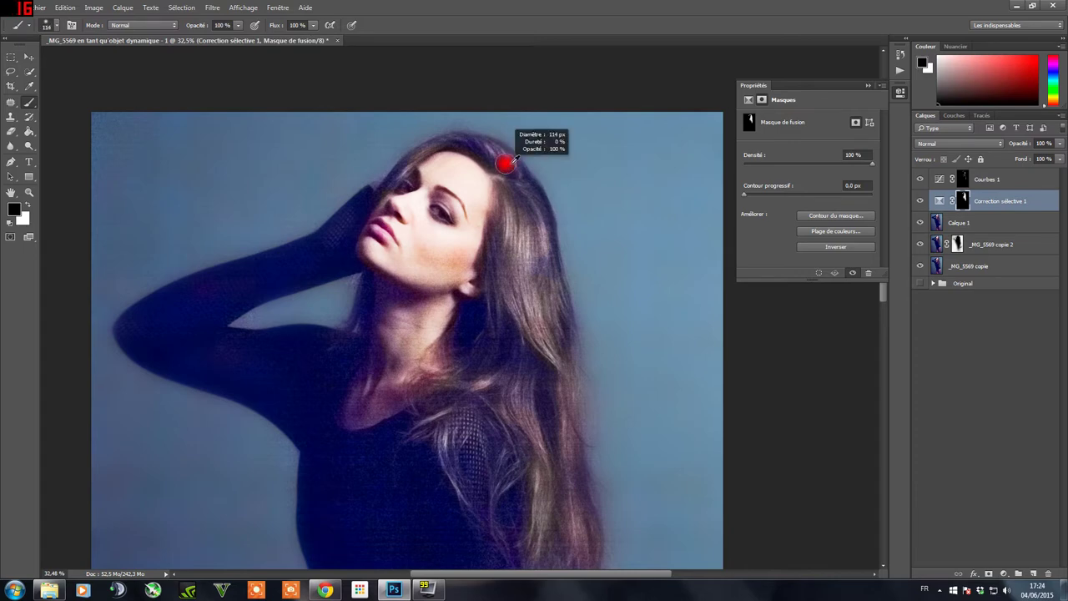
{"action": "left_click", "coordinate": [749, 100]}
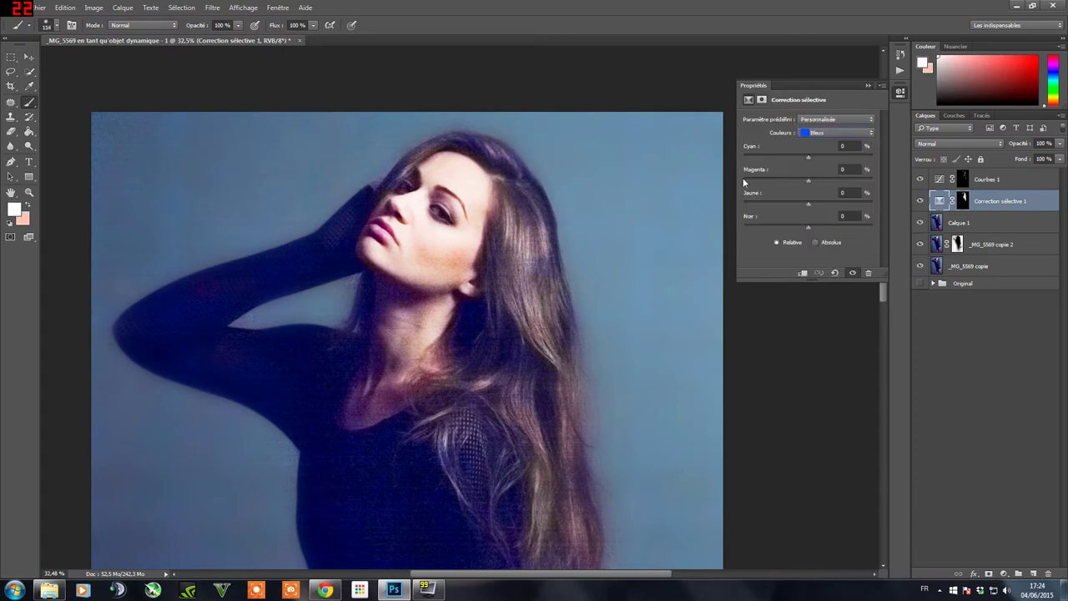
Choose Rouges in the selective correction to add yellow to the reds.
{"action": "left_click", "coordinate": [837, 133]}
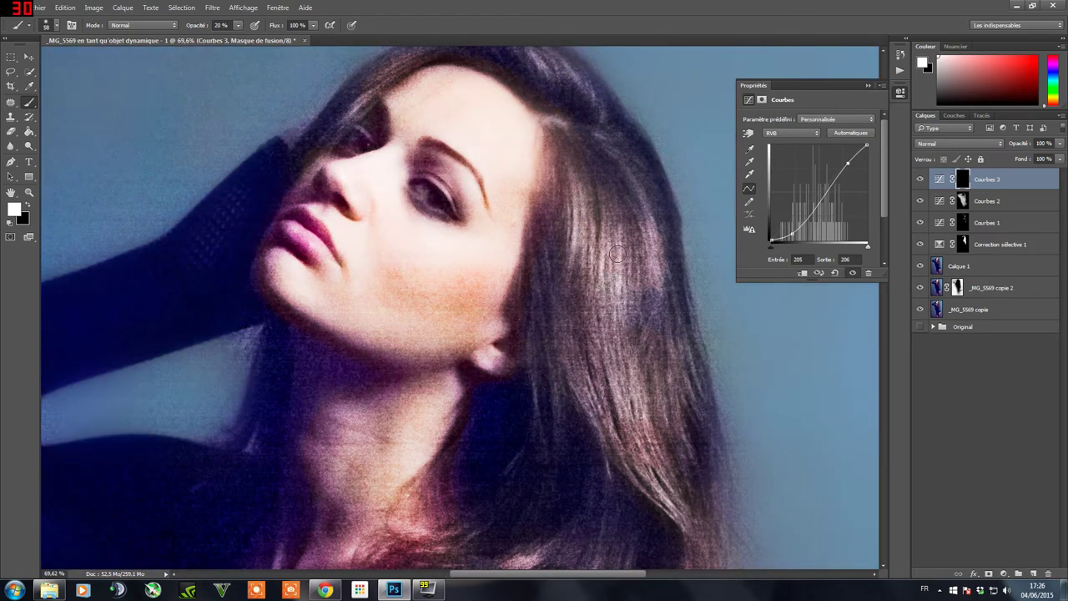
{"action": "scroll", "coordinate": [610, 376], "scroll_direction": "down", "scroll_amount": 5}
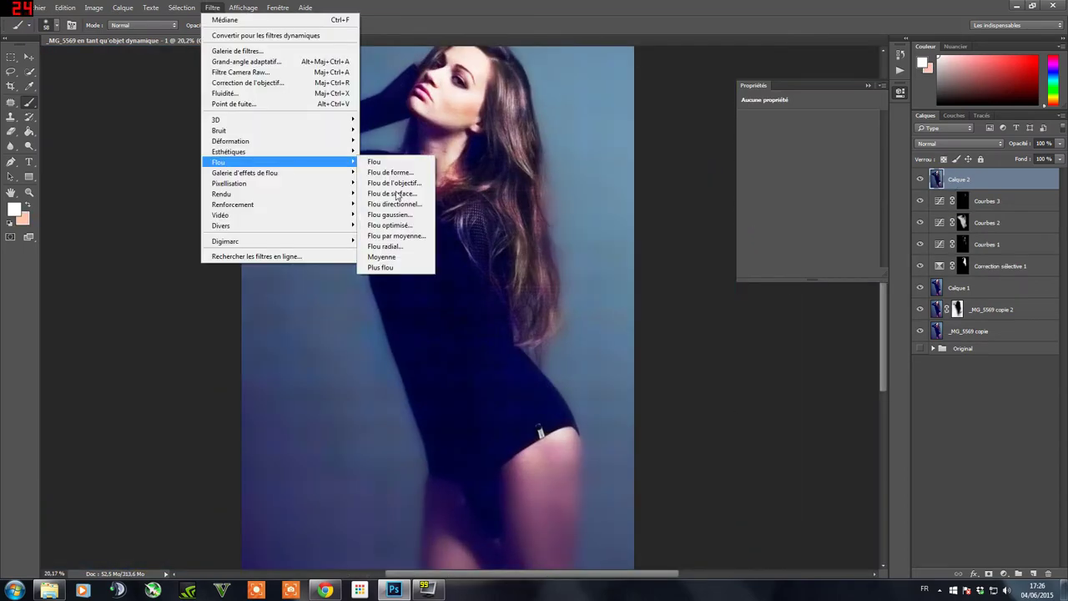
Apply Gaussian blur to Calque 2, resize the brush to about 755 px, and outline the bodysuit edge area.
{"action": "left_click", "coordinate": [590, 156]}
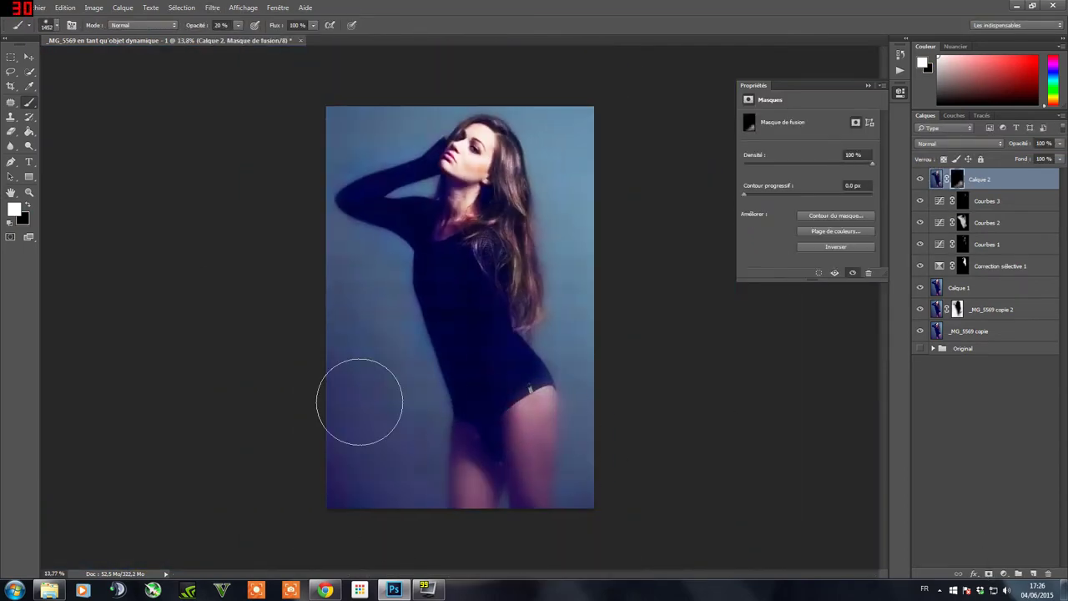
{"action": "key", "text": "bracketleft"}
{"action": "key", "text": "bracketleft"}
{"action": "key", "text": "bracketleft"}
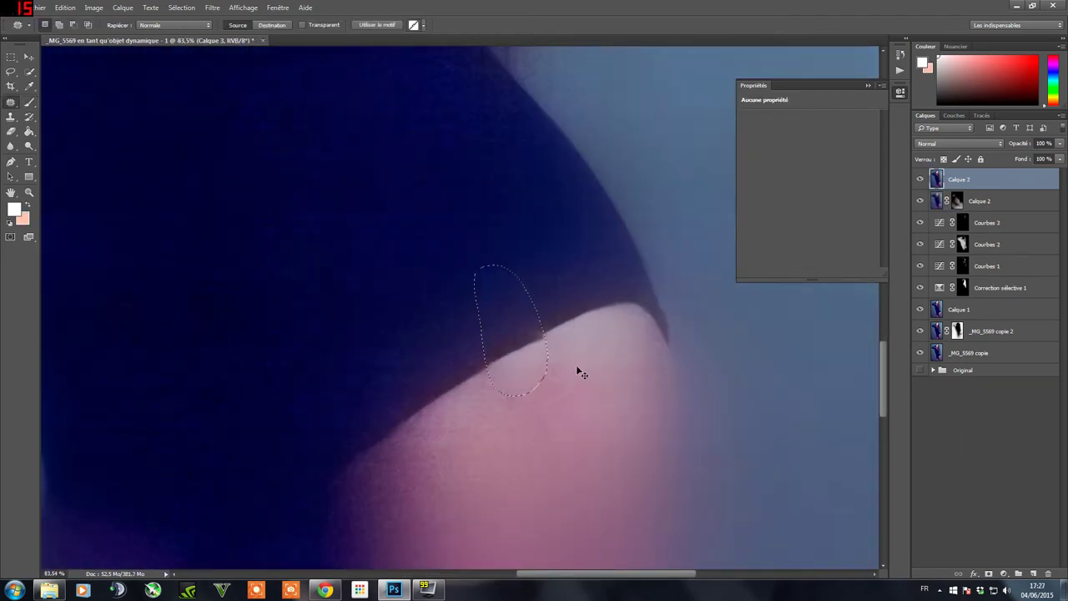
{"action": "left_click_drag", "start_coordinate": [549, 315], "coordinate": [568, 321]}
Paint over the white tag with colours sampled from the bodysuit and its surroundings.
{"action": "key", "text": "b"}
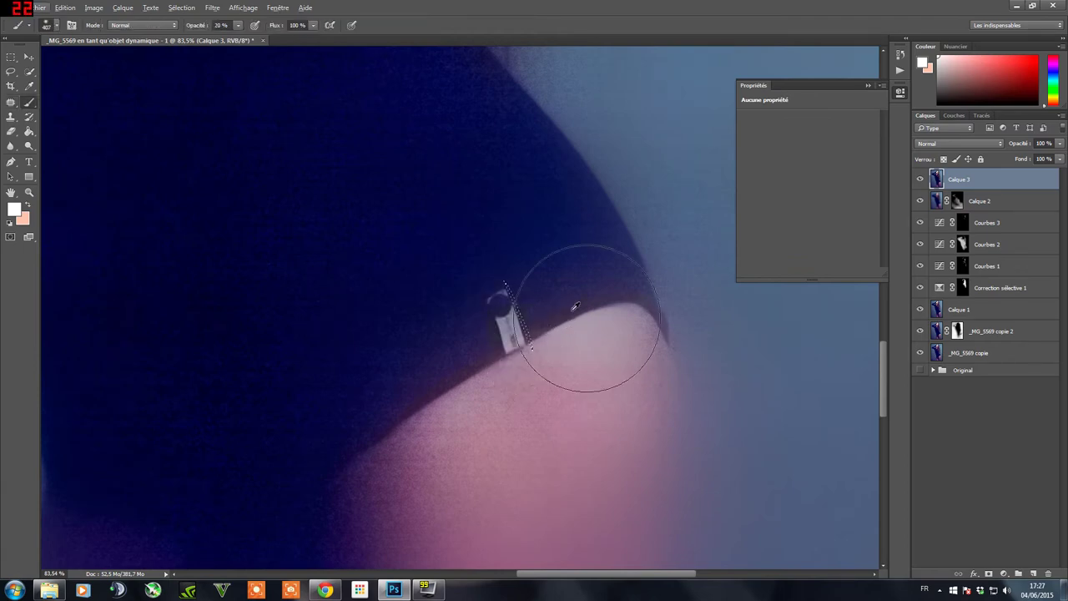
{"action": "left_click", "coordinate": [568, 323], "text": "alt"}
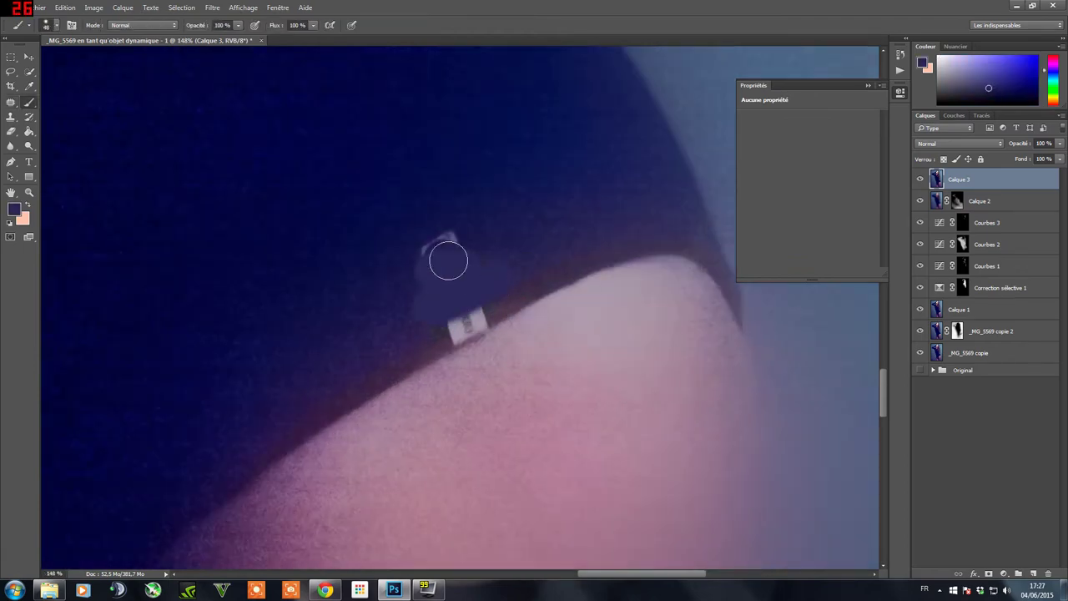
{"action": "left_click", "coordinate": [519, 296], "text": "alt"}
{"action": "left_click_drag", "start_coordinate": [480, 319], "coordinate": [450, 338]}
Patch away the leftover dark blob with clean nearby texture.
{"action": "key", "text": "j"}
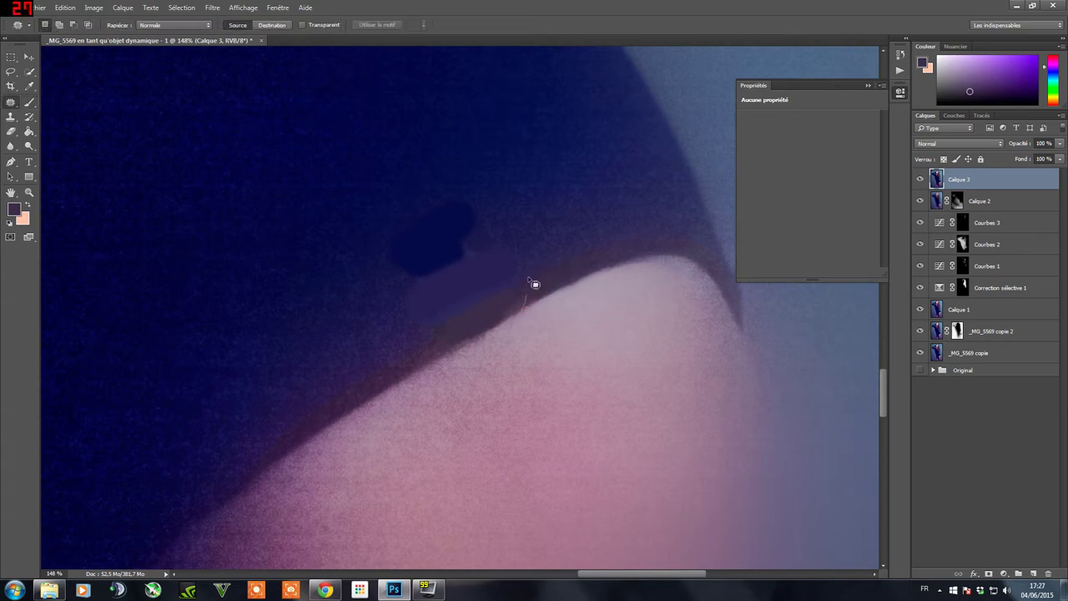
{"action": "left_click_drag", "start_coordinate": [527, 321], "coordinate": [438, 359]}
{"action": "mouse_move", "coordinate": [455, 275]}
{"action": "left_mouse_down"}
{"action": "mouse_move", "coordinate": [501, 326]}
{"action": "mouse_move", "coordinate": [445, 329]}
{"action": "mouse_move", "coordinate": [378, 369]}
{"action": "left_mouse_up"}
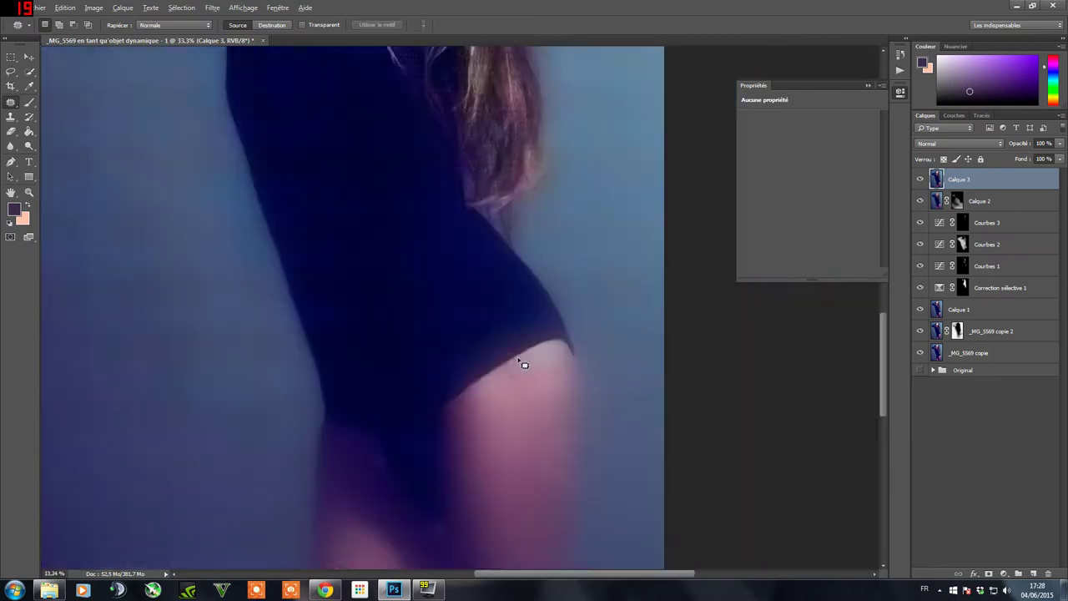
{"action": "key", "text": "ctrl+0"}
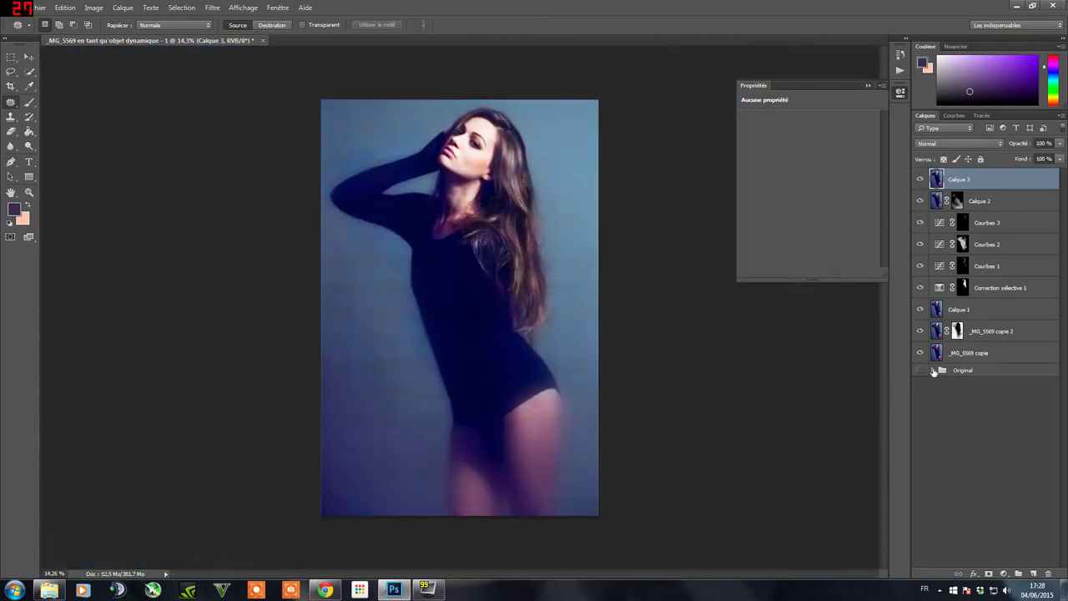
Compare against the original by toggling the Original group's visibility.
{"action": "left_click", "coordinate": [931, 371]}
{"action": "left_click", "coordinate": [921, 371], "text": "alt"}
{"action": "left_click", "coordinate": [921, 370], "text": "alt"}
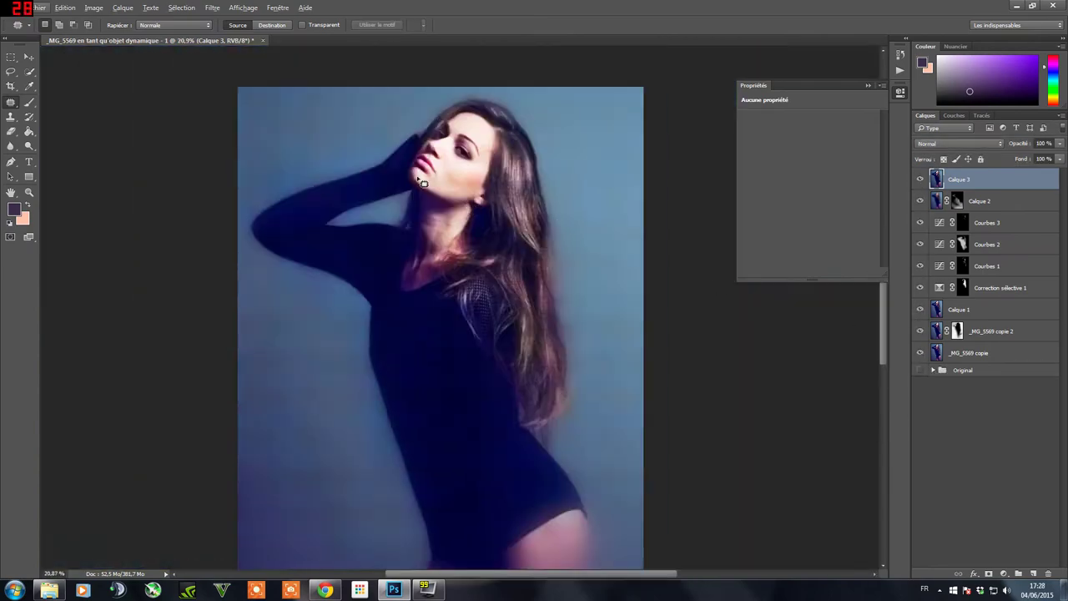
{"action": "scroll", "coordinate": [684, 291], "scroll_direction": "up", "scroll_amount": 5}
Apply a Camera Raw filter (Exposition +0.65, Clarté +92) to a new stamped layer.
{"action": "key", "text": "b"}
{"action": "left_click", "coordinate": [1004, 574]}
{"action": "scroll", "coordinate": [431, 65], "scroll_direction": "down", "scroll_amount": 4}
{"action": "left_click", "coordinate": [212, 8]}
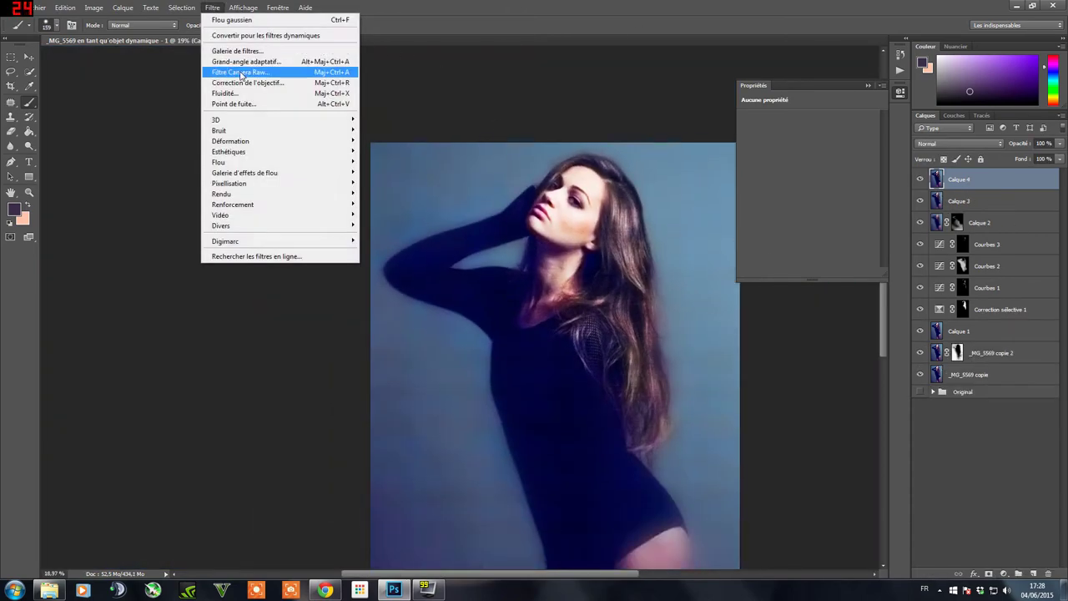
{"action": "left_click", "coordinate": [282, 67]}
{"action": "left_click", "coordinate": [974, 228]}
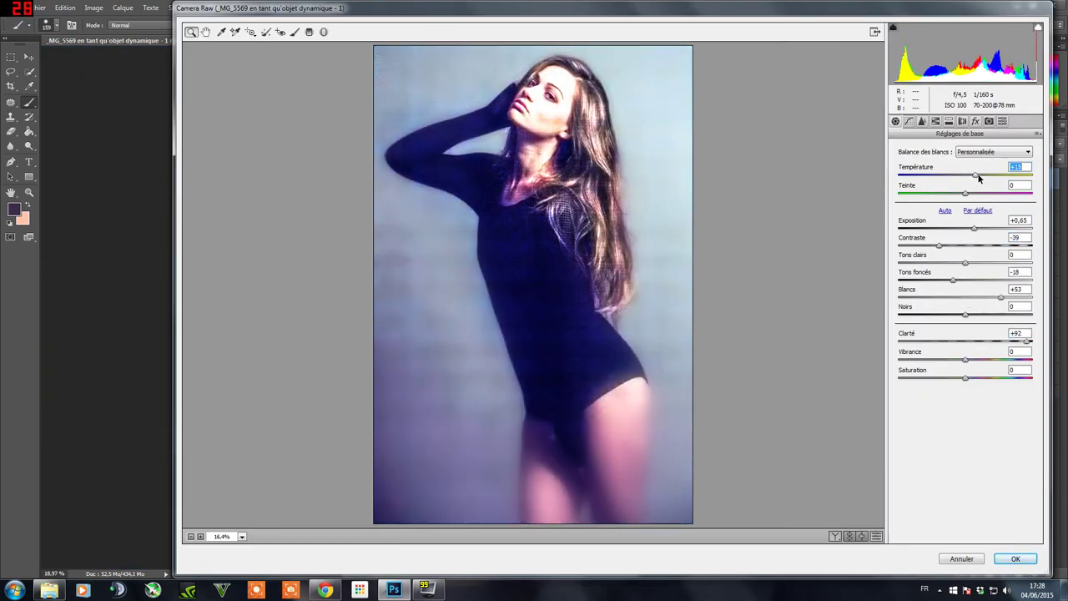
{"action": "left_click", "coordinate": [1016, 558]}
Mask Calque 4 in black, paint the effect onto the hair, and stamp visible layers into Calque 5.
{"action": "left_click", "coordinate": [989, 575], "text": "alt"}
{"action": "scroll", "coordinate": [582, 211], "scroll_direction": "up", "scroll_amount": 2}
{"action": "mouse_move", "coordinate": [584, 201]}
{"action": "left_mouse_down"}
{"action": "mouse_move", "coordinate": [625, 370]}
{"action": "mouse_move", "coordinate": [639, 526]}
{"action": "left_mouse_up"}
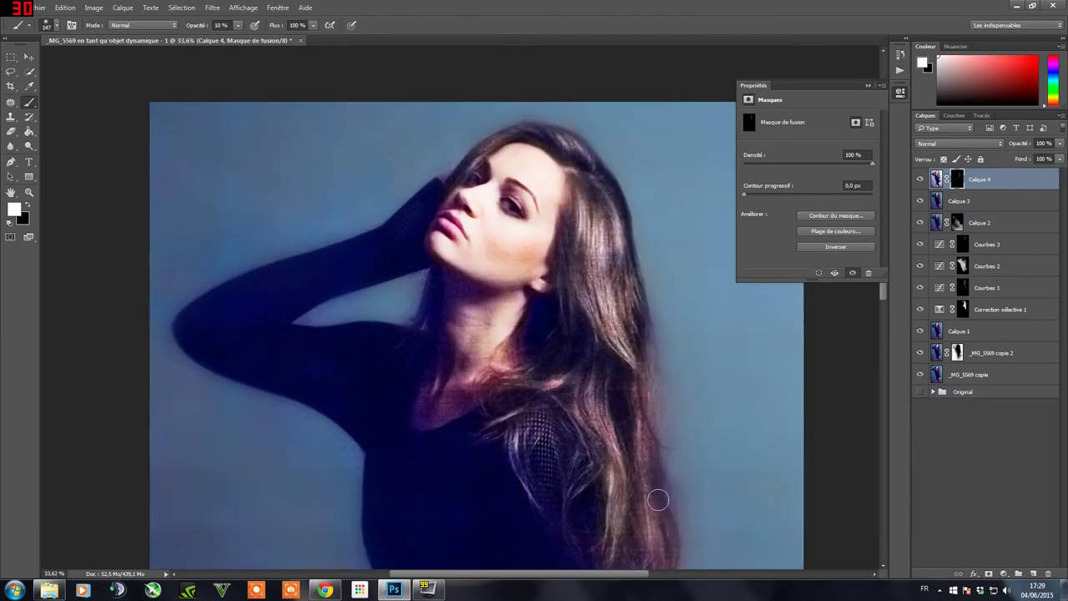
{"action": "scroll", "coordinate": [658, 499], "scroll_direction": "down", "scroll_amount": 3}
{"action": "scroll", "coordinate": [584, 334], "scroll_direction": "down", "scroll_amount": 3}
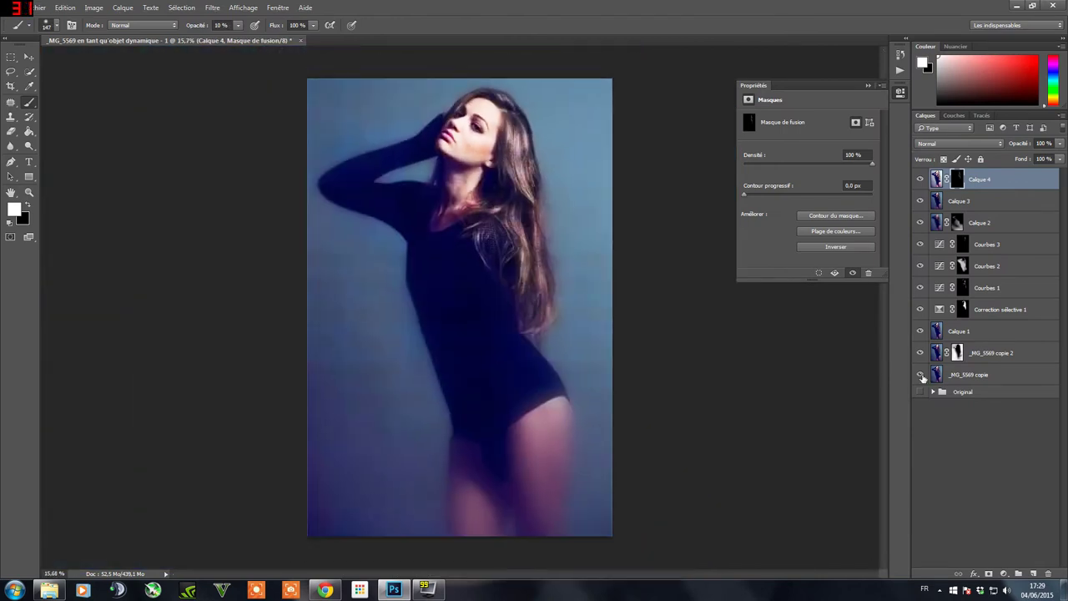
{"action": "scroll", "coordinate": [496, 170], "scroll_direction": "up", "scroll_amount": 2}
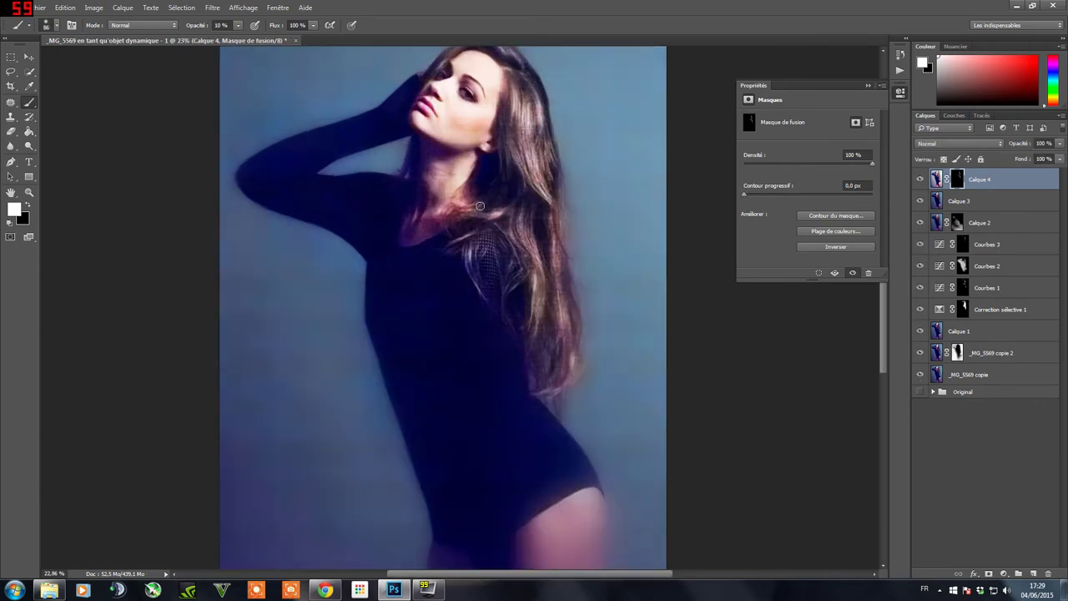
{"action": "scroll", "coordinate": [480, 205], "scroll_direction": "up", "scroll_amount": 2}
{"action": "scroll", "coordinate": [482, 167], "scroll_direction": "up", "scroll_amount": 1}
{"action": "key", "text": "ctrl+0"}
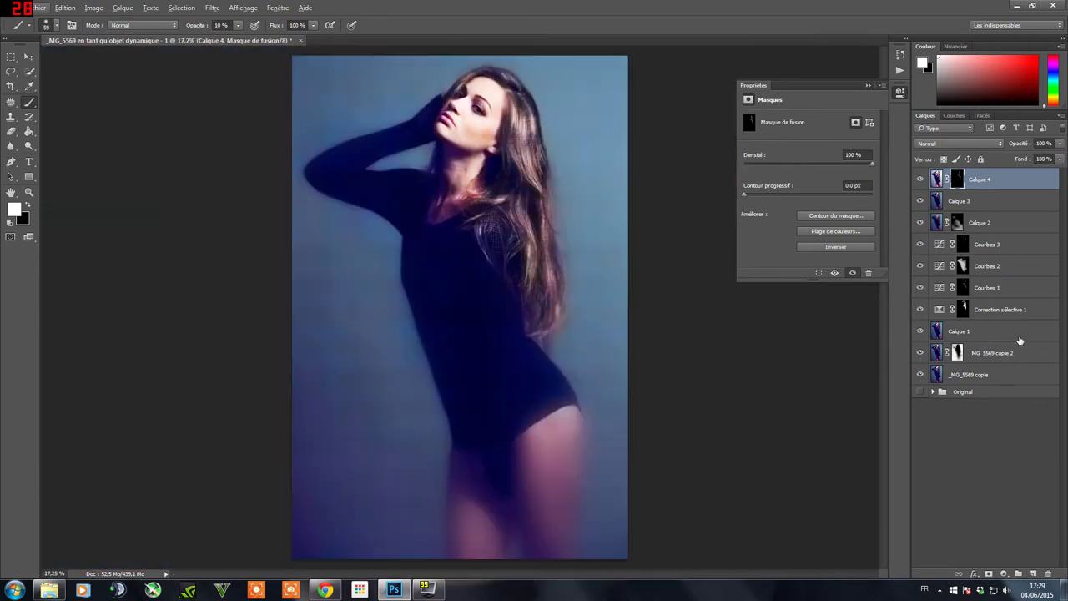
{"action": "key", "text": "ctrl+shift+alt+e"}
Apply Lighting Effects to Calque 5, then hide it with a black mask and paint it back beside her.
{"action": "left_click", "coordinate": [212, 8]}
{"action": "mouse_move", "coordinate": [233, 204]}
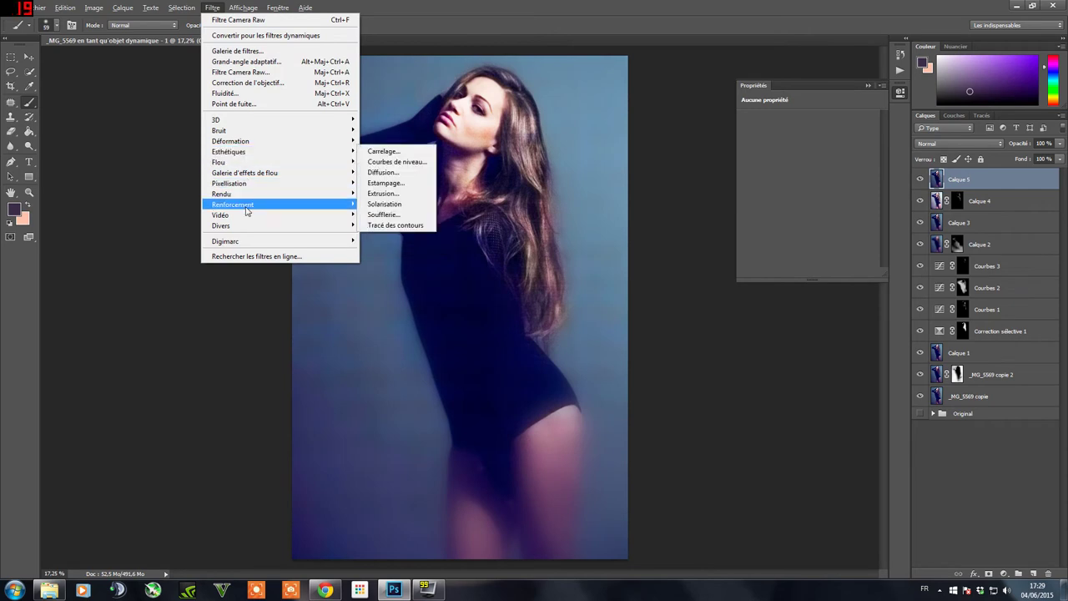
{"action": "left_click", "coordinate": [382, 229]}
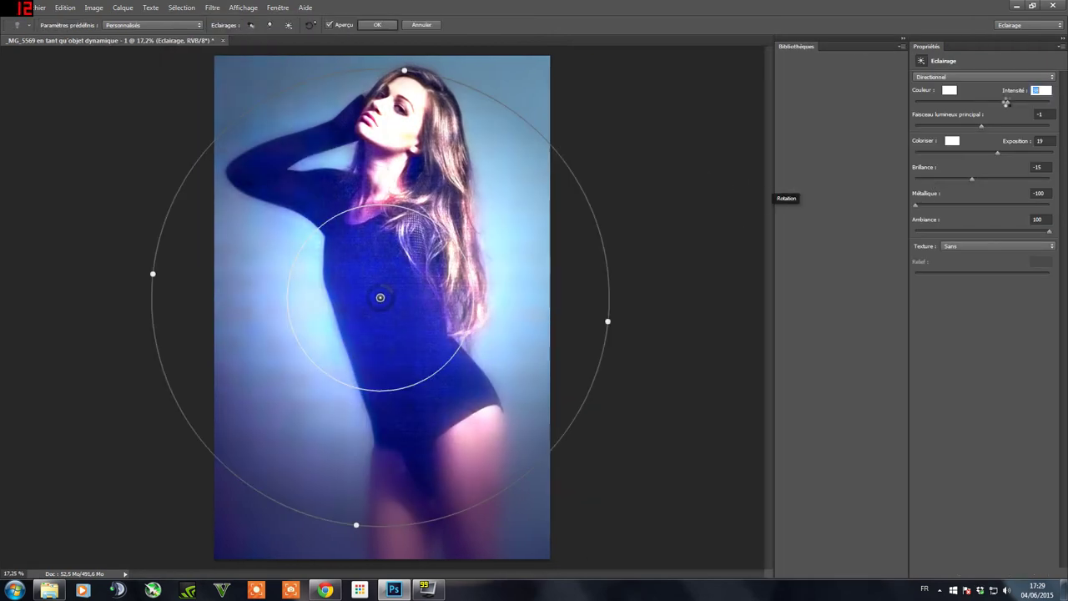
{"action": "key", "text": "d"}
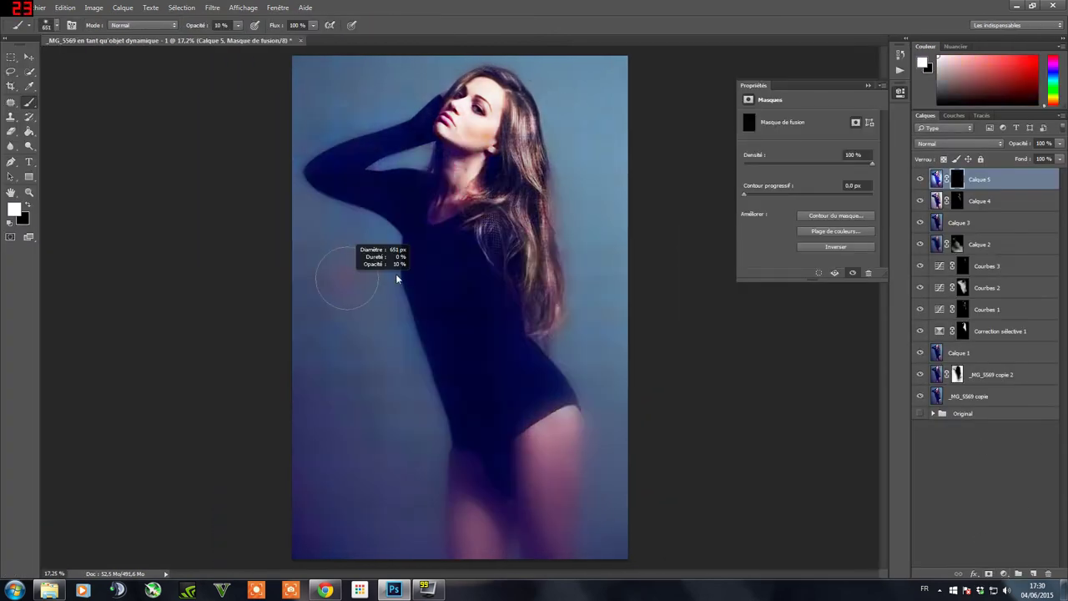
{"action": "left_click_drag", "start_coordinate": [330, 363], "coordinate": [400, 496]}
{"action": "mouse_move", "coordinate": [597, 192]}
{"action": "left_mouse_down"}
{"action": "mouse_move", "coordinate": [603, 317]}
{"action": "mouse_move", "coordinate": [605, 213]}
{"action": "left_mouse_up"}
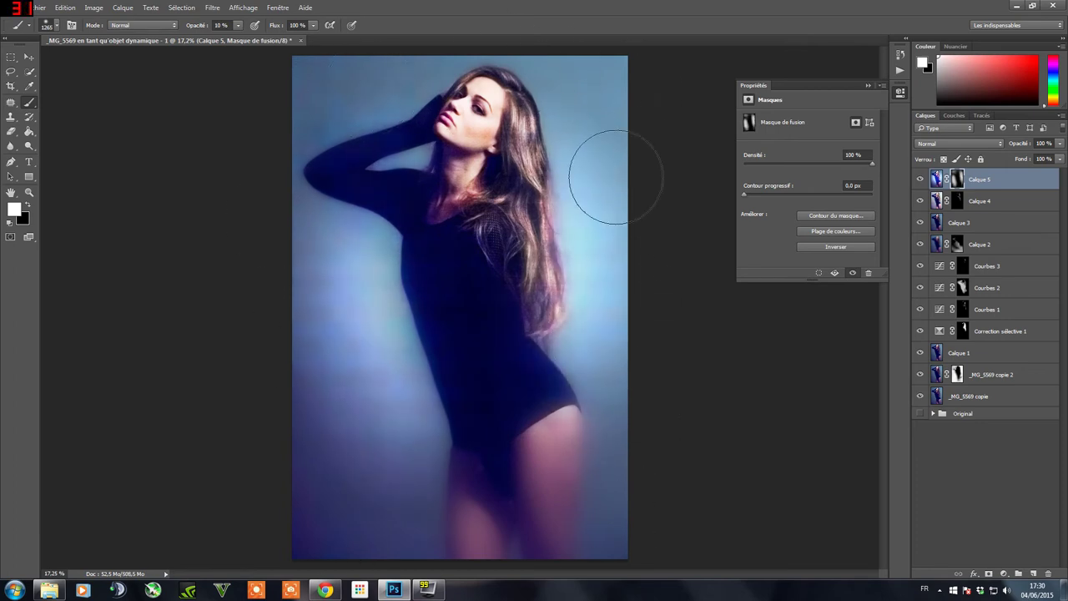
Set the brush to black at full opacity for the hair, then stamp visible layers for Camera Raw.
{"action": "scroll", "coordinate": [639, 419], "scroll_direction": "down", "scroll_amount": 3}
{"action": "key", "text": "x"}
{"action": "key", "text": "2"}
{"action": "key", "text": "0"}
{"action": "key", "text": "x"}
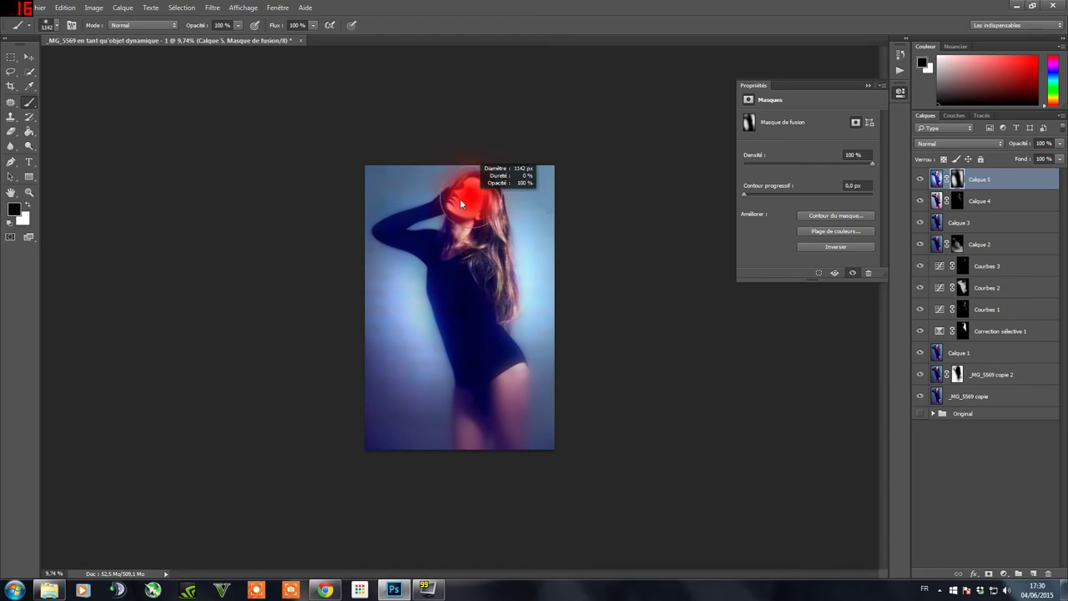
{"action": "key", "text": "ctrl+alt+shift+e"}
{"action": "key", "text": "ctrl+shift+a"}
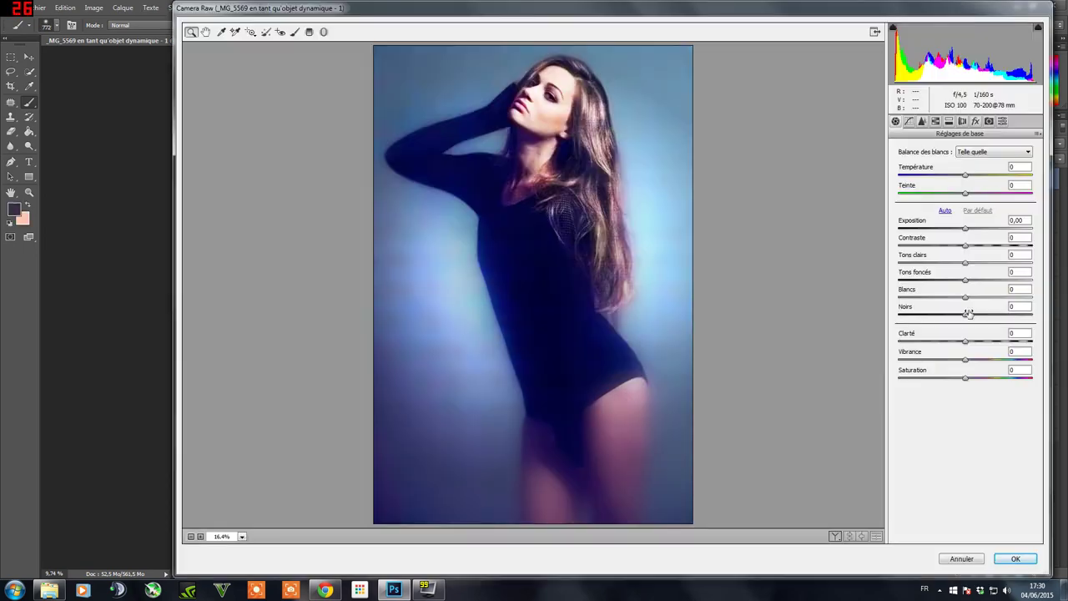
Close Camera Raw and add a Correction sélective adjustment layer.
{"action": "left_click", "coordinate": [981, 559]}
{"action": "left_click", "coordinate": [1003, 574]}
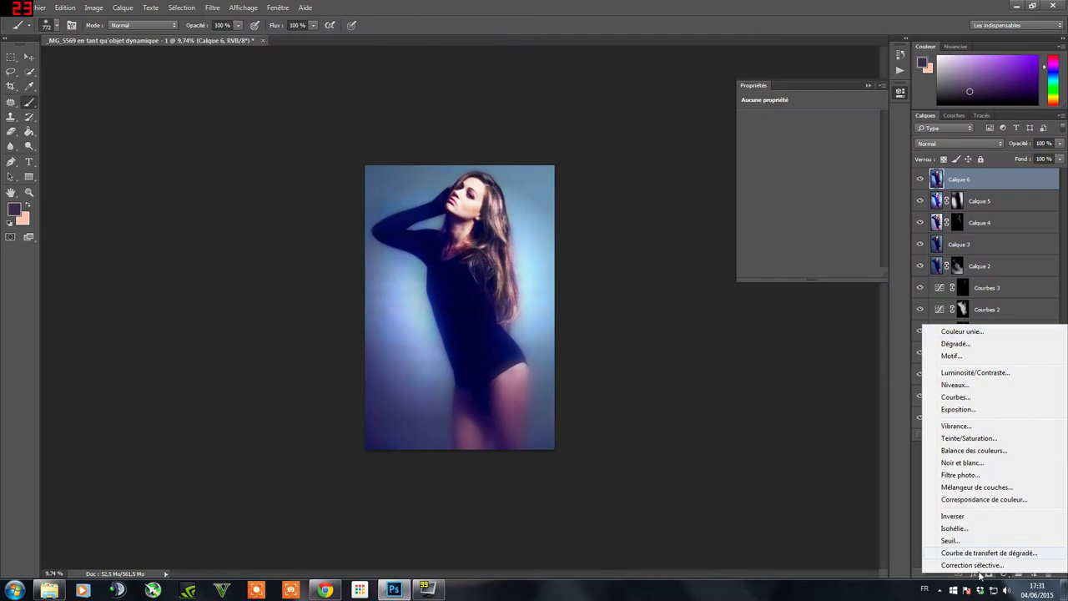
{"action": "left_click", "coordinate": [960, 563]}
{"action": "left_click", "coordinate": [834, 133]}
{"action": "left_click", "coordinate": [1004, 574]}
Add a brightening Courbes layer with an inverted mask painted white onto the figure.
{"action": "left_click", "coordinate": [960, 392]}
{"action": "left_click_drag", "start_coordinate": [827, 187], "coordinate": [826, 174]}
{"action": "key", "text": "ctrl+i"}
{"action": "key", "text": "x"}
{"action": "left_click_drag", "start_coordinate": [371, 385], "coordinate": [375, 420]}
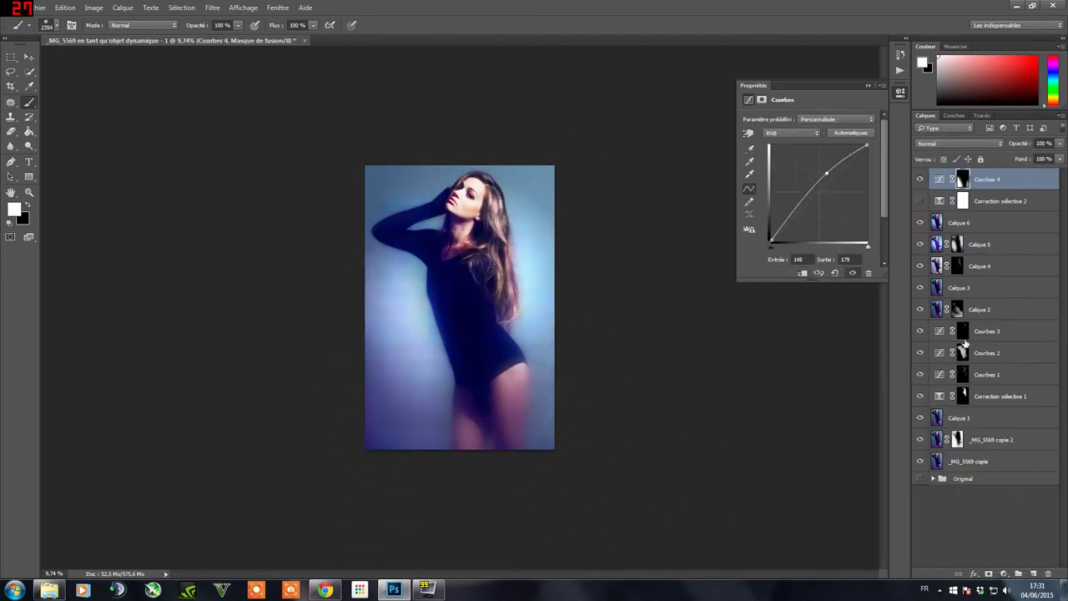
Show the second selective colour layer, move it to the top, and adjust its Magentas range.
{"action": "left_click", "coordinate": [919, 200]}
{"action": "left_click_drag", "start_coordinate": [993, 201], "coordinate": [993, 177]}
{"action": "left_click", "coordinate": [834, 132]}
{"action": "left_click", "coordinate": [822, 187]}
{"action": "left_click_drag", "start_coordinate": [806, 224], "coordinate": [793, 225]}
Set Bleus magenta to -52, invert the mask, and paint it in at 20% opacity.
{"action": "left_click", "coordinate": [834, 133]}
{"action": "left_click", "coordinate": [826, 169]}
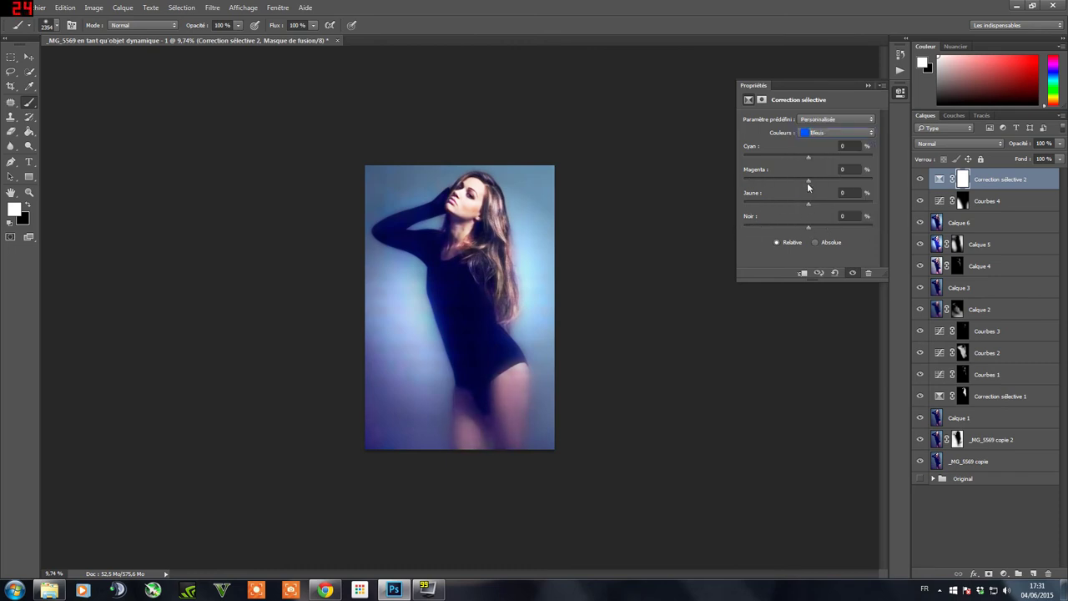
{"action": "left_click_drag", "start_coordinate": [807, 179], "coordinate": [775, 180]}
{"action": "key", "text": "ctrl+i"}
{"action": "left_click_drag", "start_coordinate": [421, 430], "coordinate": [369, 401]}
{"action": "key", "text": "2"}
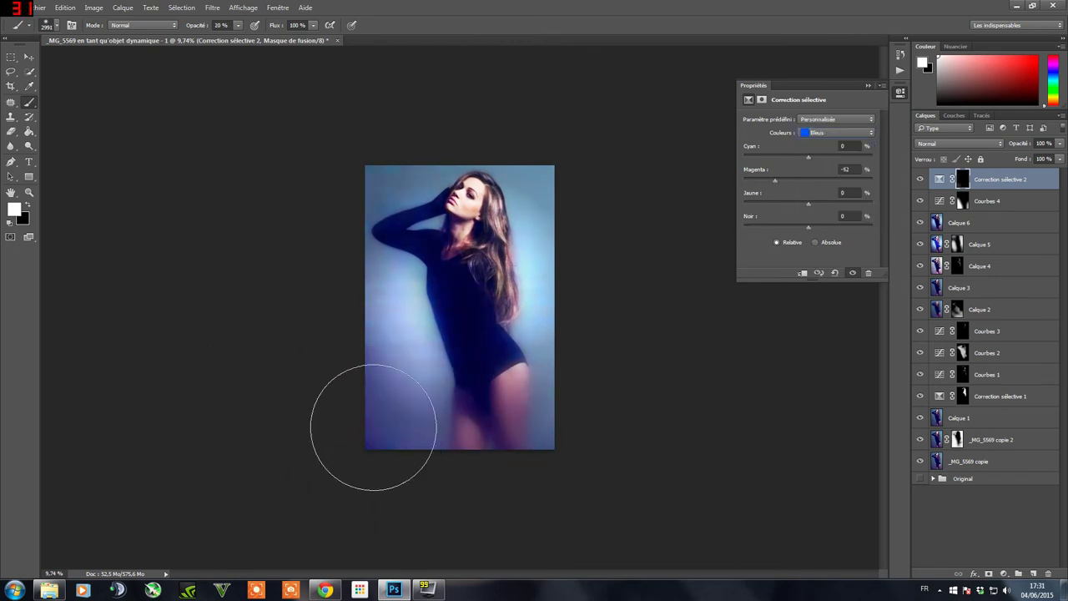
{"action": "mouse_move", "coordinate": [559, 412]}
{"action": "left_mouse_down"}
{"action": "mouse_move", "coordinate": [398, 429]}
{"action": "mouse_move", "coordinate": [453, 148]}
{"action": "mouse_move", "coordinate": [388, 346]}
{"action": "left_mouse_up"}
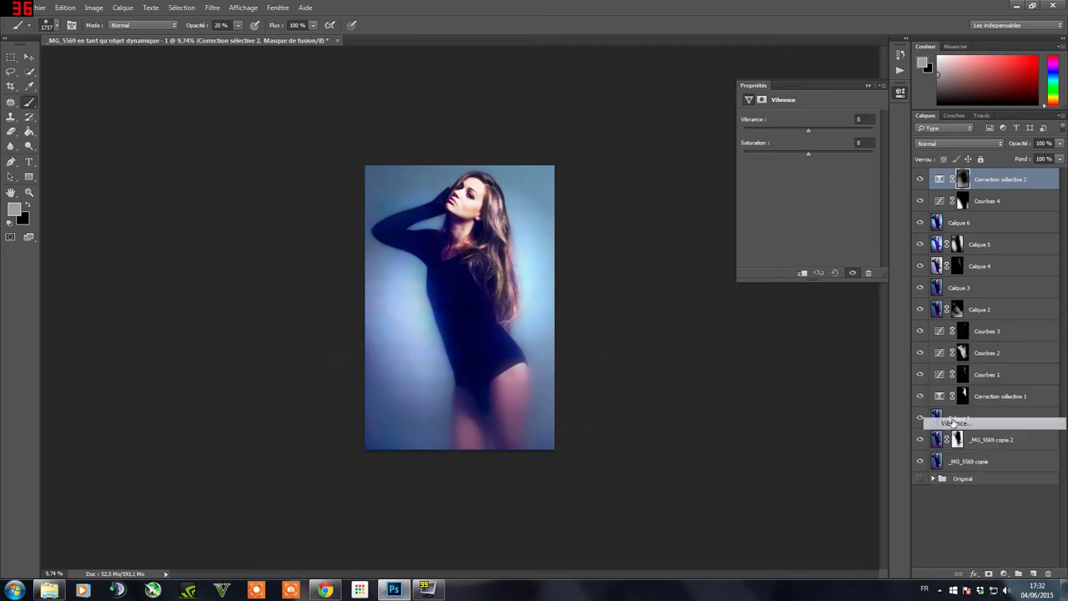
Add a Gris selective colour layer (Magenta +18, Jaune -19) and paint it onto the background.
{"action": "left_click", "coordinate": [1003, 573]}
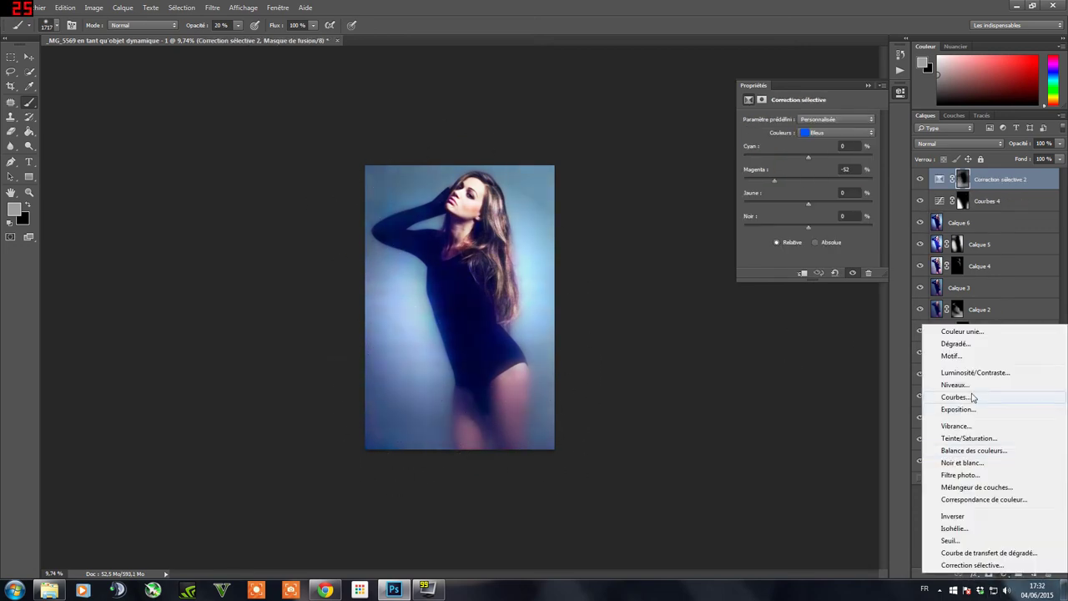
{"action": "left_click", "coordinate": [972, 566]}
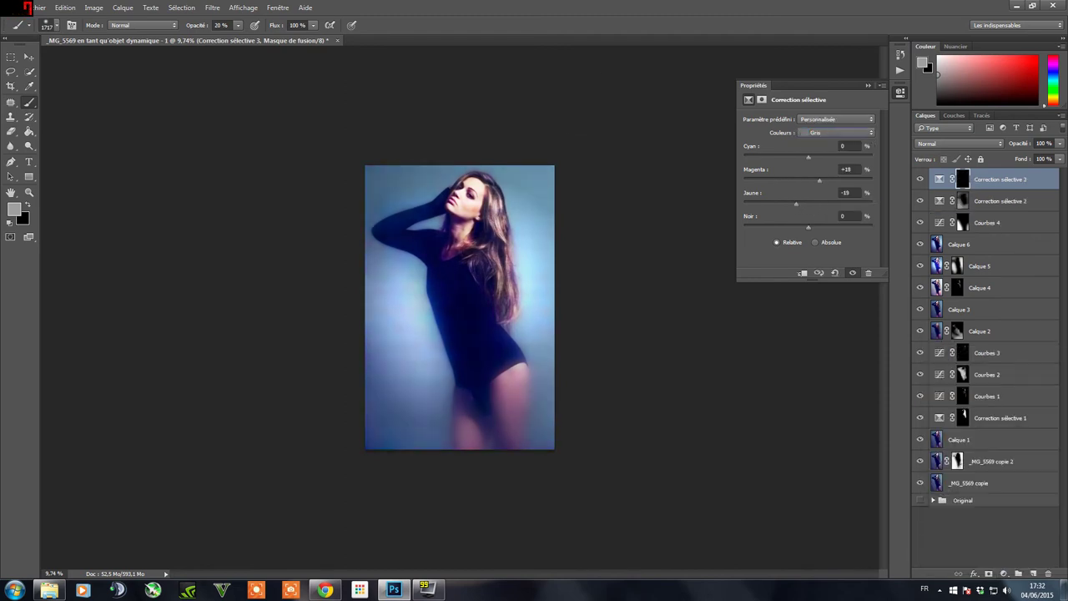
{"action": "mouse_move", "coordinate": [541, 203]}
{"action": "left_mouse_down"}
{"action": "mouse_move", "coordinate": [476, 393]}
{"action": "mouse_move", "coordinate": [548, 309]}
{"action": "left_mouse_up"}
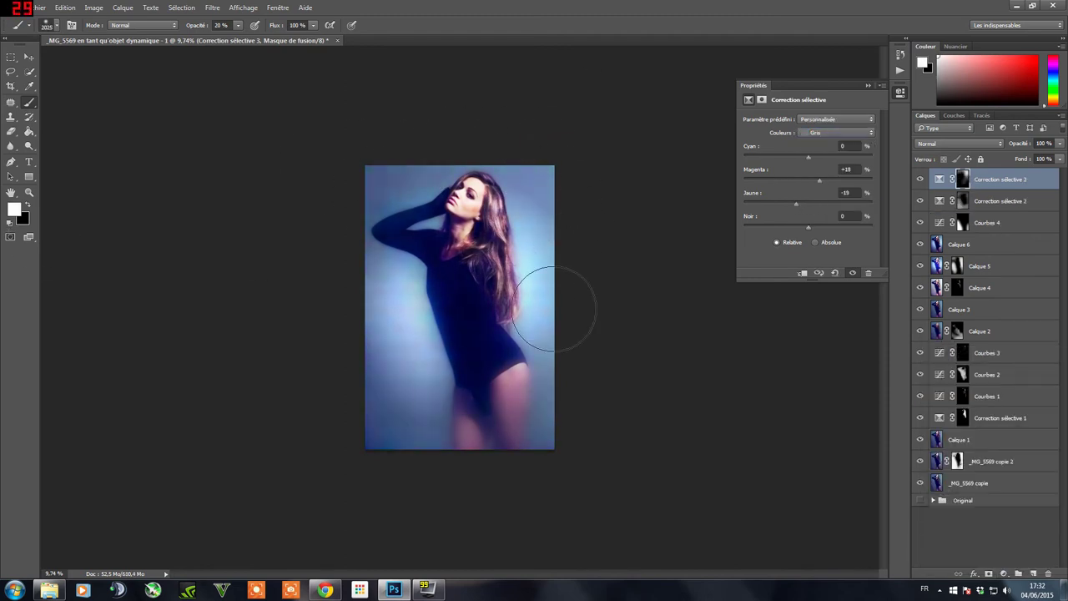
{"action": "scroll", "coordinate": [443, 208], "scroll_direction": "up", "scroll_amount": 5}
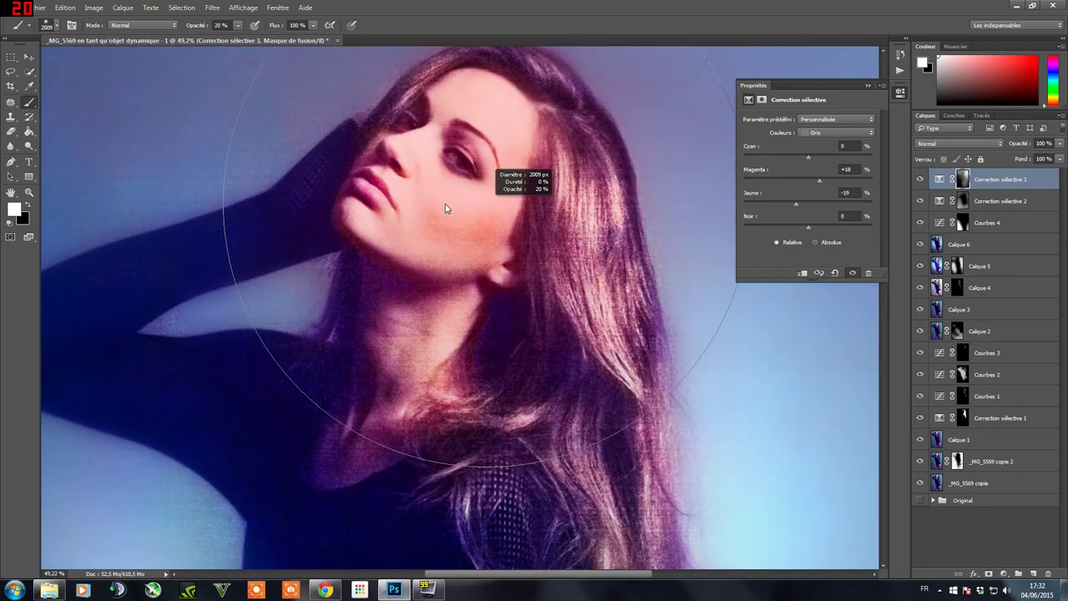
{"action": "key", "text": "x"}
{"action": "scroll", "coordinate": [395, 386], "scroll_direction": "down", "scroll_amount": 10}
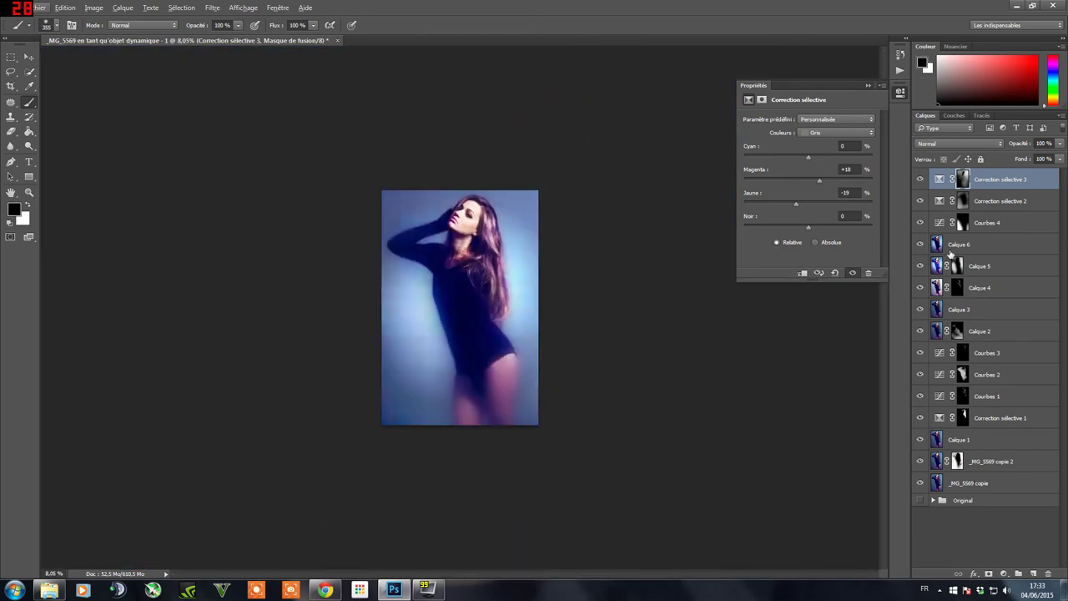
Add Courbes 5 lowering the shadow point, painting its mask at 10% brush opacity.
{"action": "left_click", "coordinate": [1004, 574]}
{"action": "left_click", "coordinate": [953, 391]}
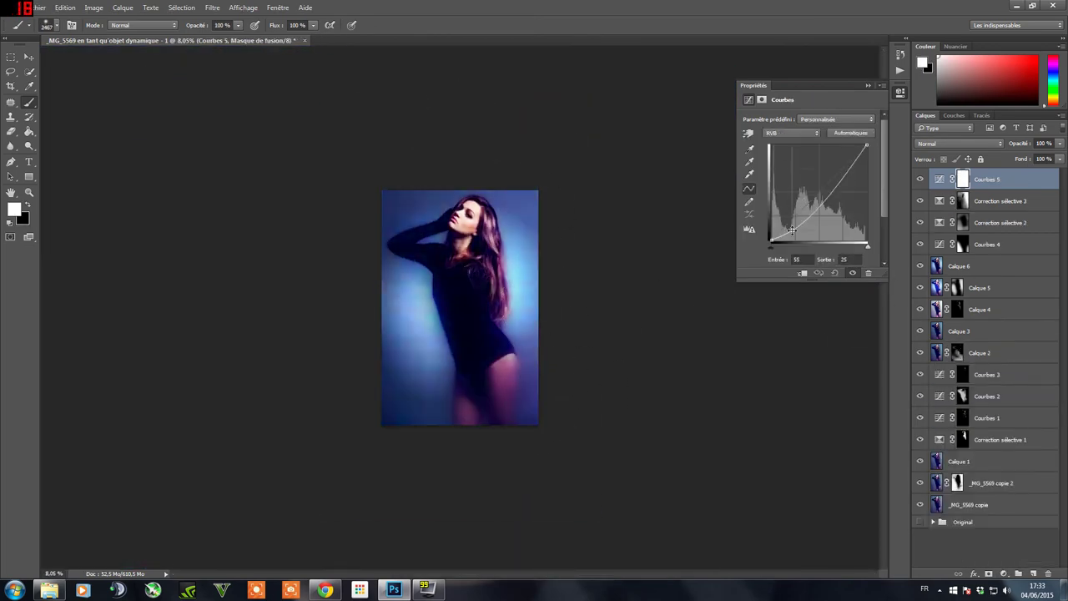
{"action": "left_click_drag", "start_coordinate": [792, 220], "coordinate": [792, 231]}
{"action": "scroll", "coordinate": [561, 219], "scroll_direction": "up", "scroll_amount": 5}
{"action": "scroll", "coordinate": [561, 219], "scroll_direction": "up", "scroll_amount": 1}
{"action": "key", "text": "1"}
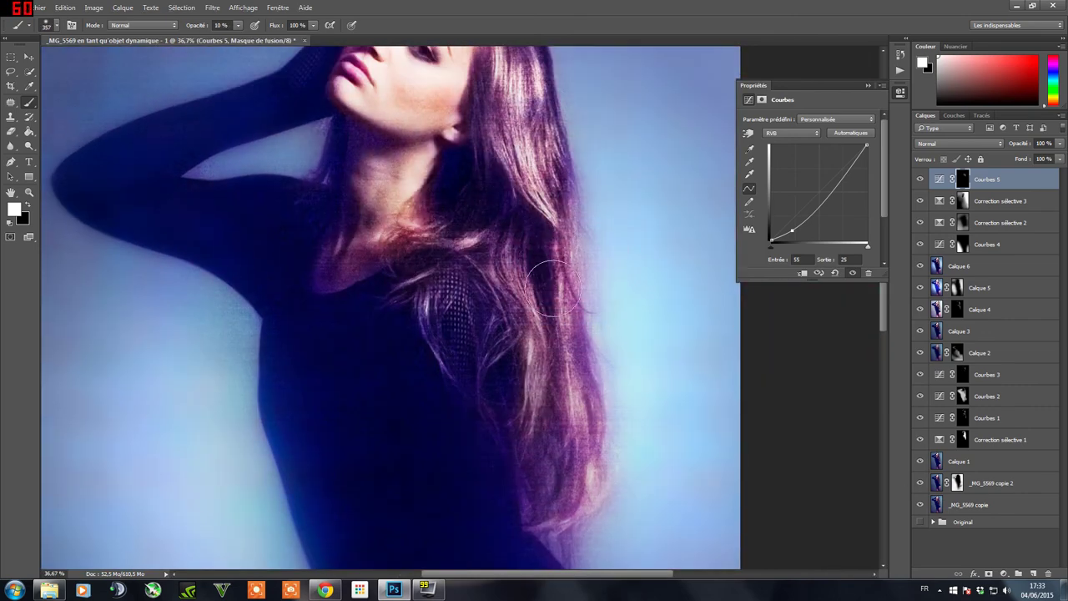
{"action": "scroll", "coordinate": [553, 421], "scroll_direction": "up", "scroll_amount": 5}
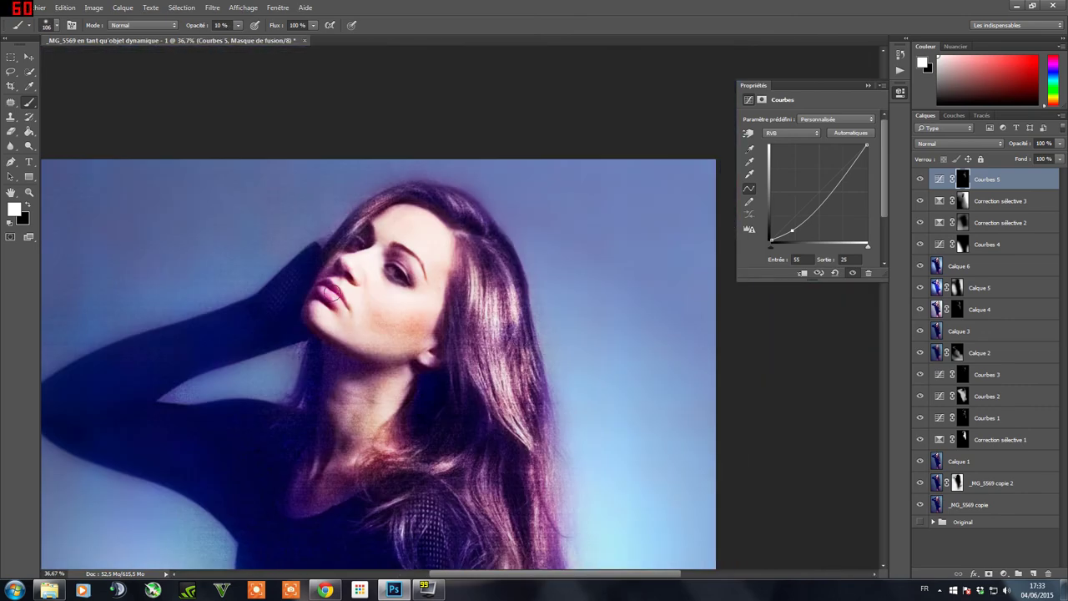
{"action": "scroll", "coordinate": [448, 310], "scroll_direction": "down", "scroll_amount": 3}
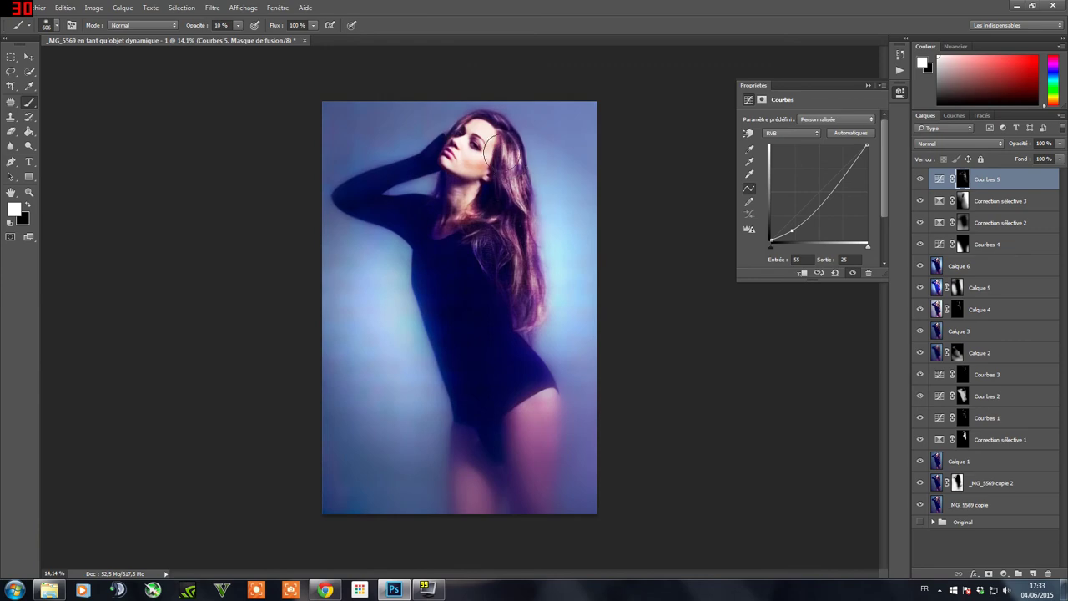
Stamp visible layers into Calque 7 and apply Camera Raw grain with amount 19, size 33.
{"action": "key", "text": "ctrl+shift+alt+e"}
{"action": "left_click", "coordinate": [212, 7]}
{"action": "left_click", "coordinate": [242, 66]}
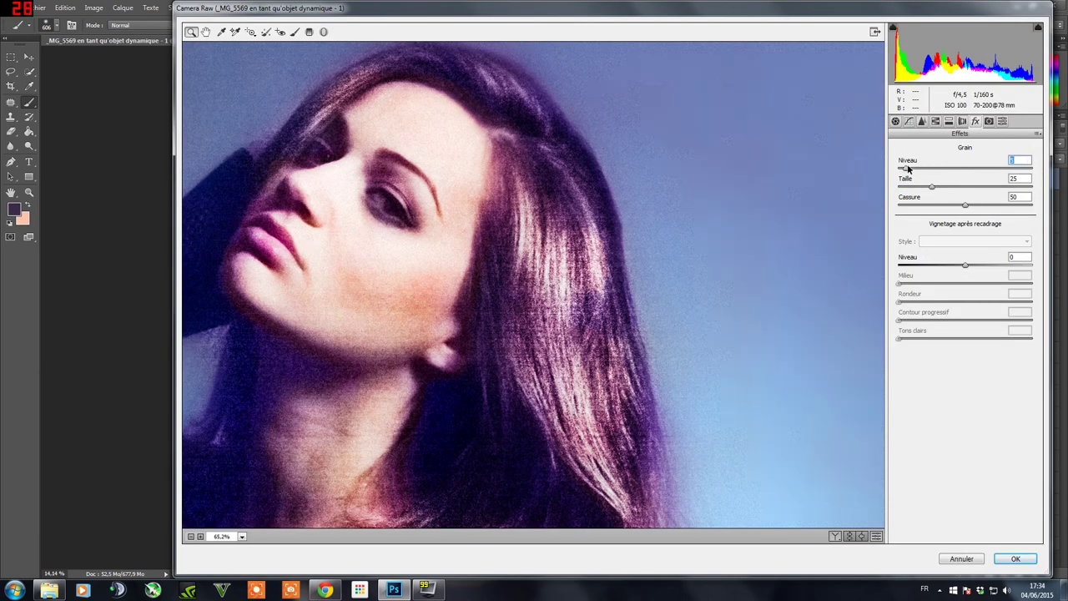
{"action": "mouse_move", "coordinate": [908, 169]}
{"action": "left_mouse_down"}
{"action": "mouse_move", "coordinate": [947, 185]}
{"action": "mouse_move", "coordinate": [930, 168]}
{"action": "left_mouse_up"}
{"action": "left_click", "coordinate": [948, 206]}
{"action": "key", "text": "Tab"}
{"action": "key", "text": "Tab"}
{"action": "left_click", "coordinate": [1015, 558]}
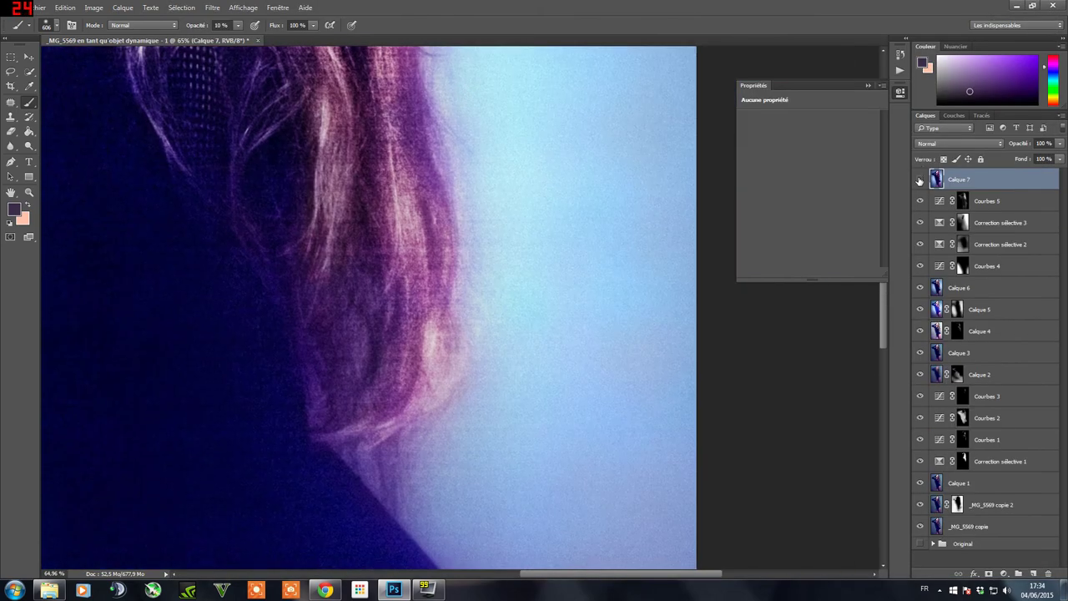
Bring up the Canvas Size settings from the Image menu.
{"action": "scroll", "coordinate": [551, 220], "scroll_direction": "down", "scroll_amount": 2}
{"action": "scroll", "coordinate": [551, 220], "scroll_direction": "down", "scroll_amount": 2}
{"action": "scroll", "coordinate": [551, 219], "scroll_direction": "down", "scroll_amount": 2}
{"action": "left_click", "coordinate": [93, 7]}
{"action": "left_click", "coordinate": [125, 93]}
Enlarge the canvas relatively by 2 cm in width and height.
{"action": "left_click", "coordinate": [489, 236]}
{"action": "type", "text": "2"}
{"action": "key", "text": "Tab"}
{"action": "type", "text": "2"}
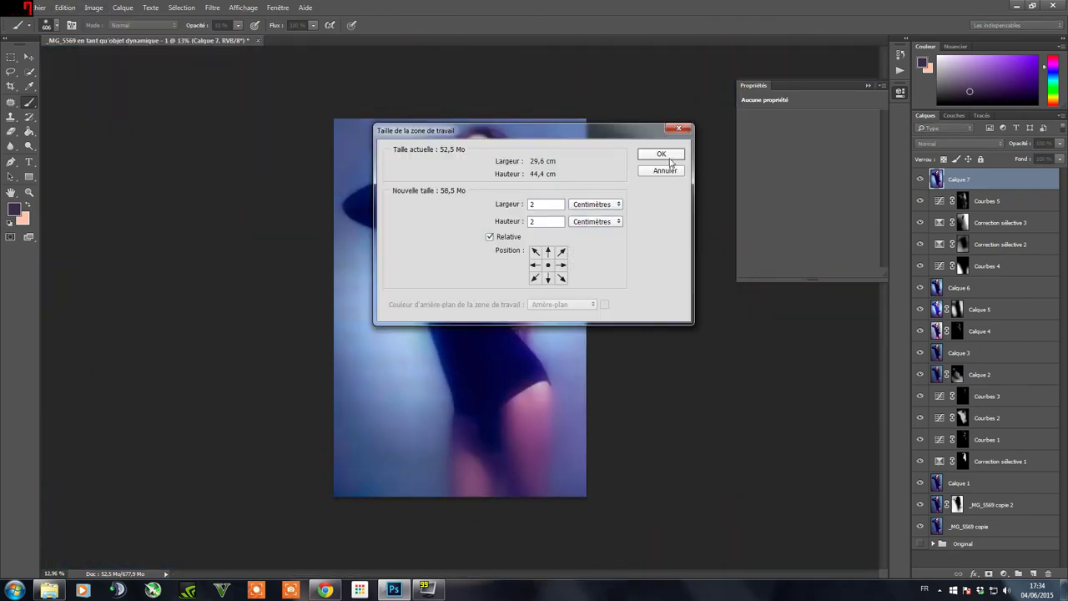
{"action": "left_click", "coordinate": [661, 154]}
Add a Couleur unie fill layer in white (ffffff) as the border.
{"action": "left_click", "coordinate": [1004, 574]}
{"action": "left_click", "coordinate": [902, 327]}
{"action": "type", "text": "ffffff"}
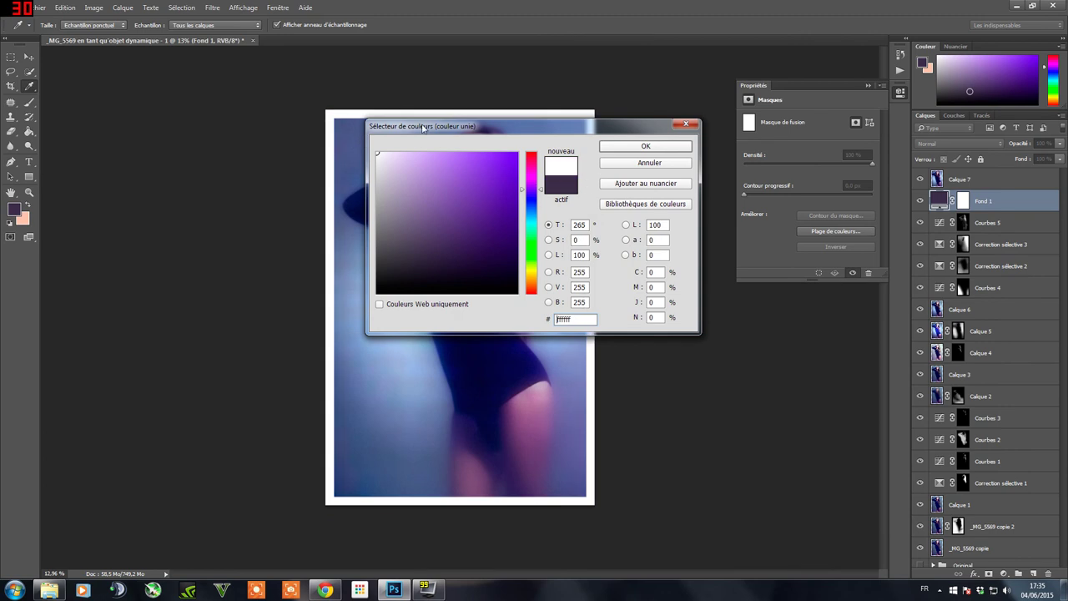
{"action": "left_click", "coordinate": [645, 147]}
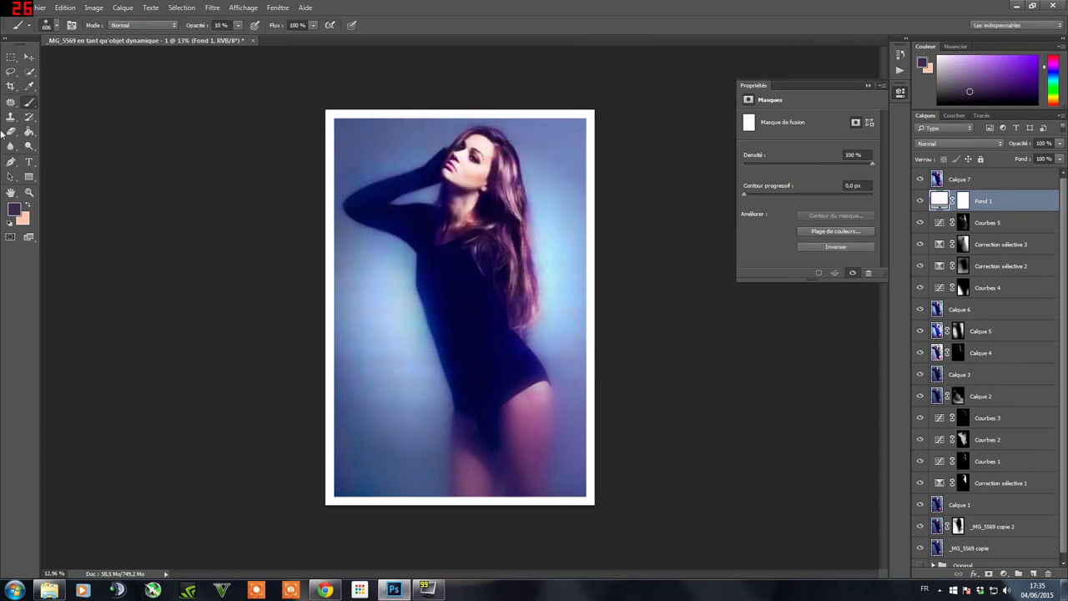
{"action": "left_click", "coordinate": [31, 164]}
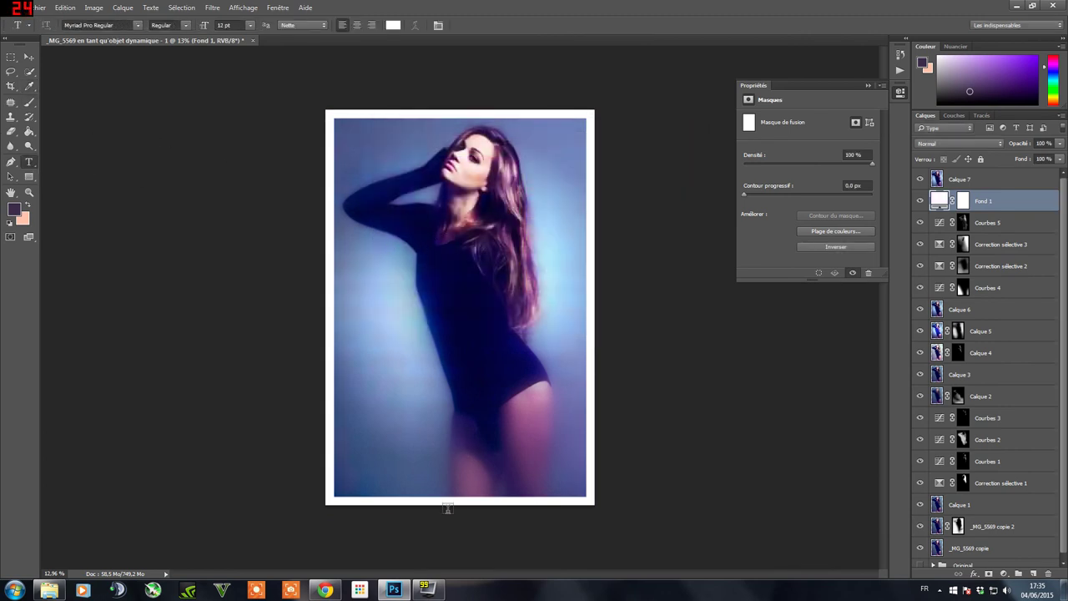